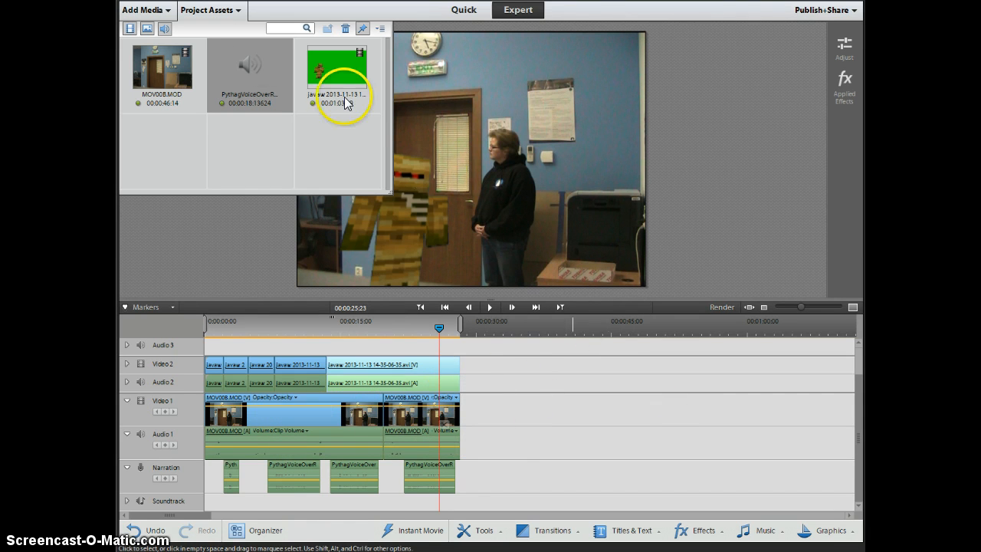
Examine the available 3D Motion and Dissolve transitions, including Cross Dissolve
click(228, 10)
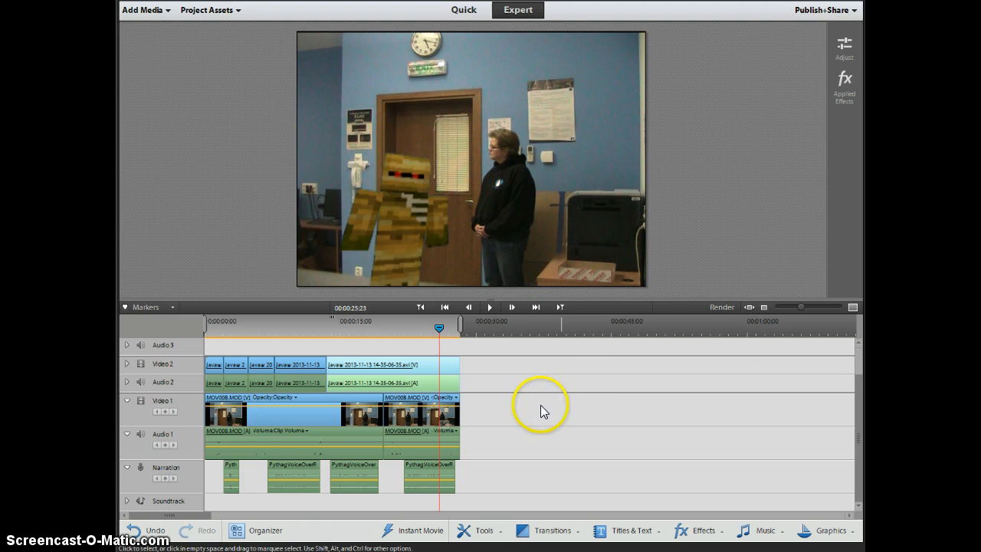
click(551, 530)
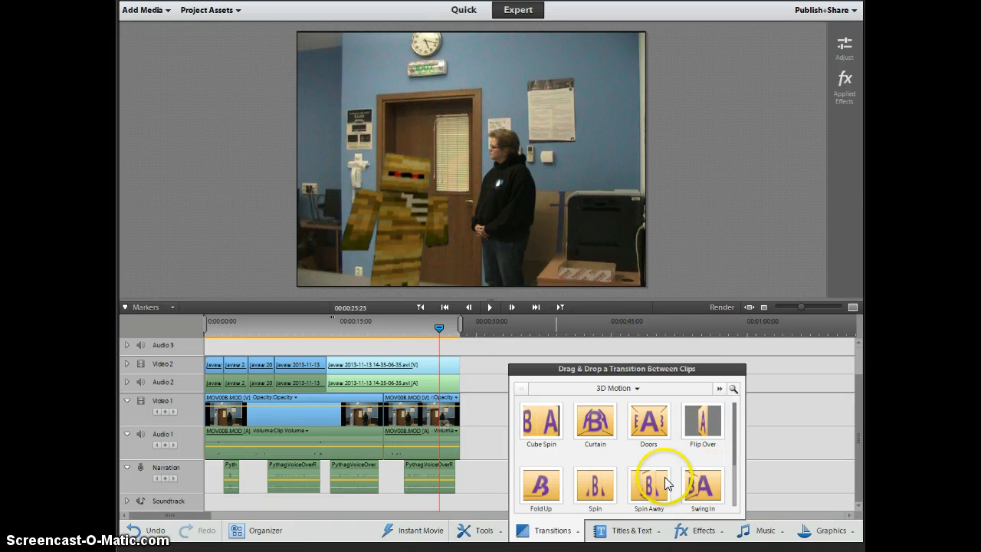
scroll(605, 427, down, 1)
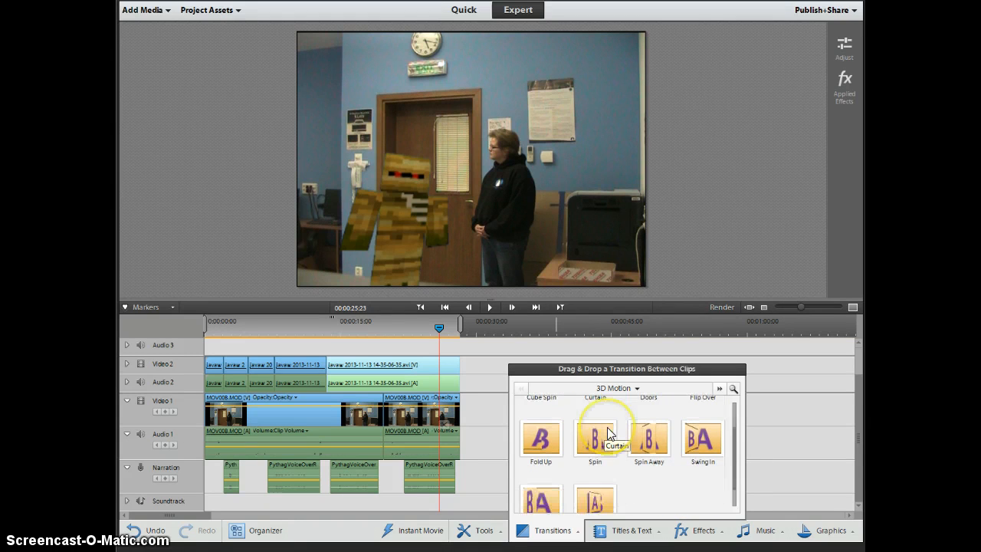
scroll(609, 433, down, 1)
scroll(609, 433, up, 2)
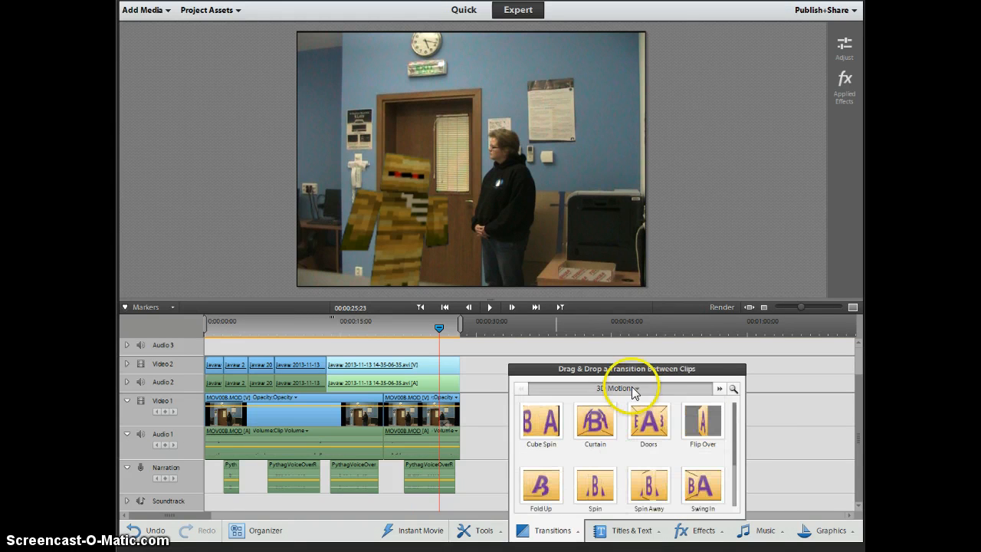
click(633, 389)
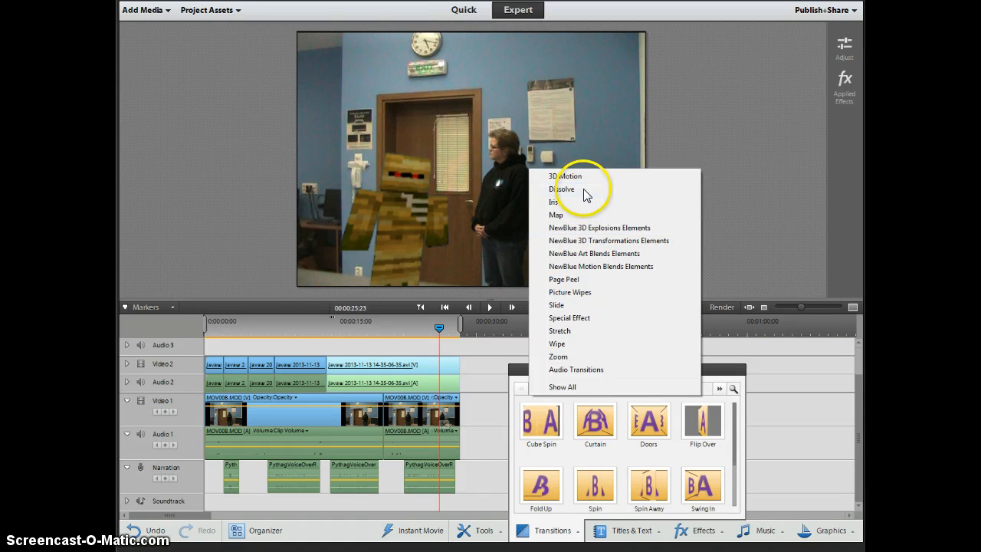
click(562, 189)
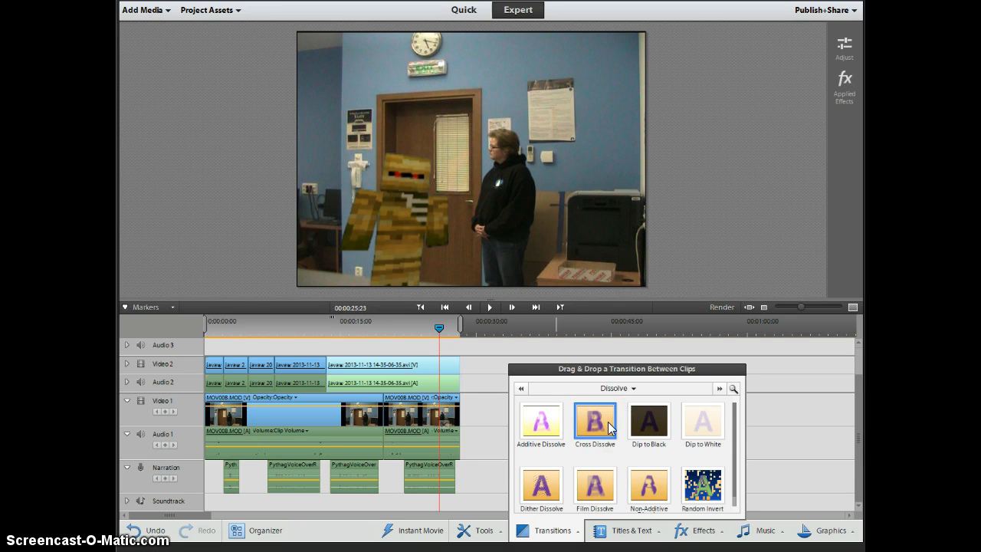
drag(608, 422, 691, 433)
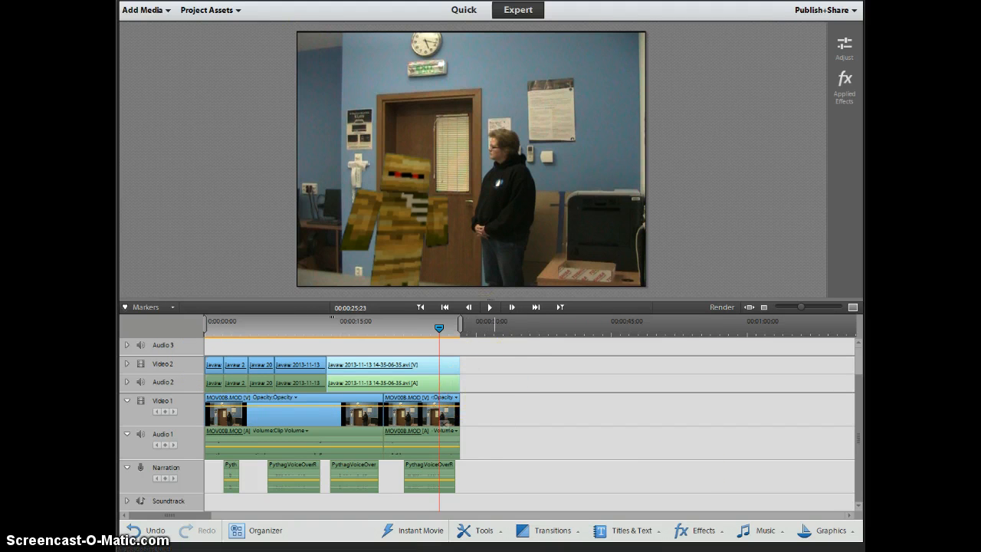
Move the playhead to the very start of the timeline
key(alt+f)
click(175, 50)
drag(436, 328, 202, 334)
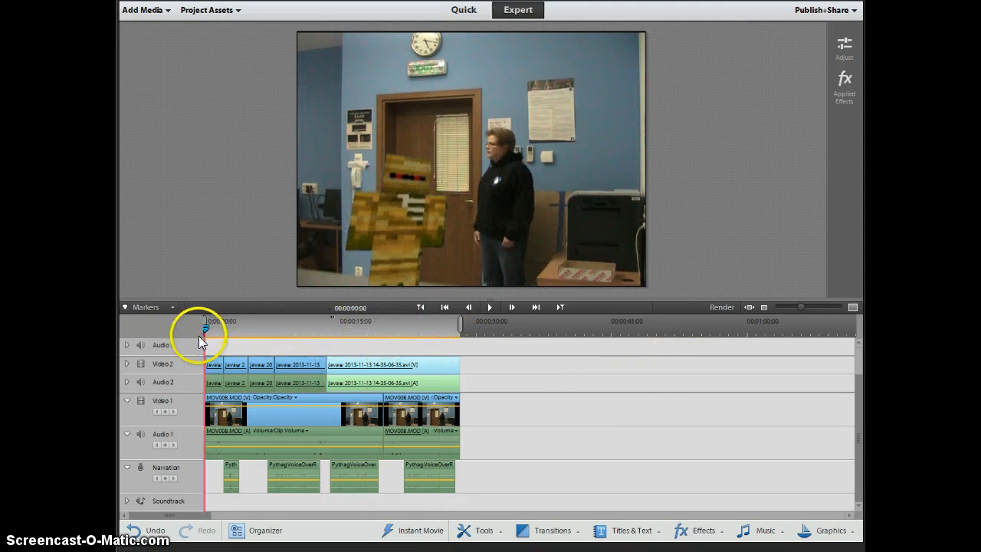
Examine the General title templates, from the Default and Aquarium sets through Comic Book, Fun and Glass Flowers
click(617, 538)
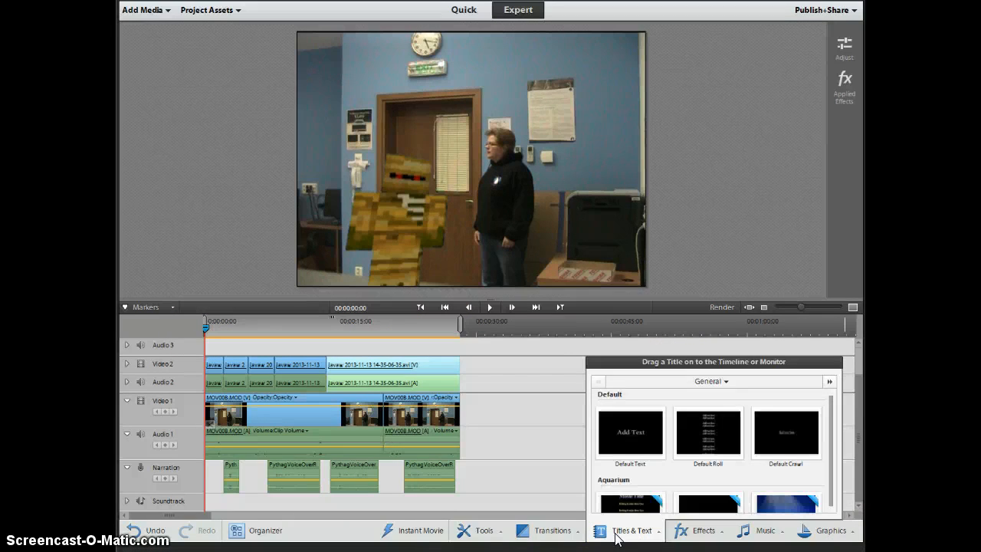
click(620, 427)
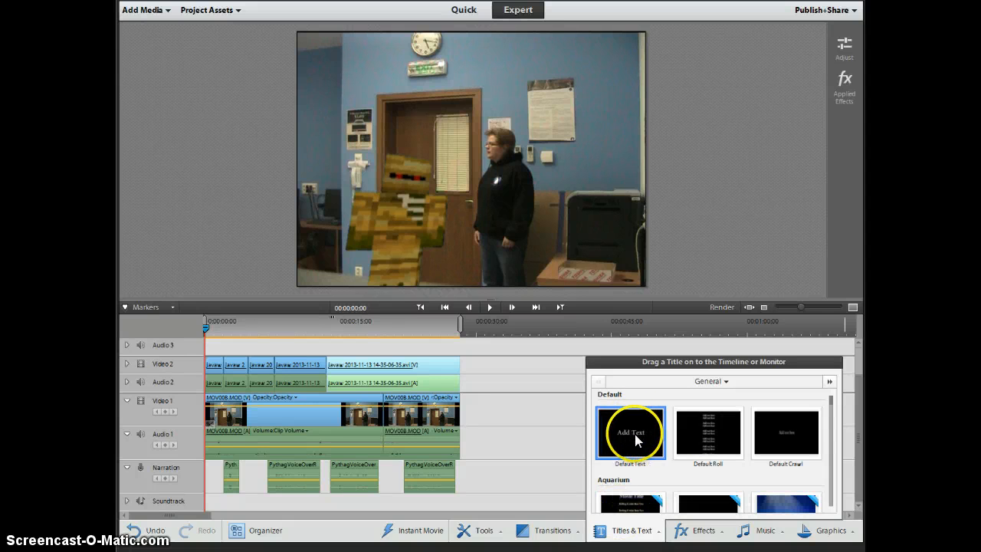
click(719, 436)
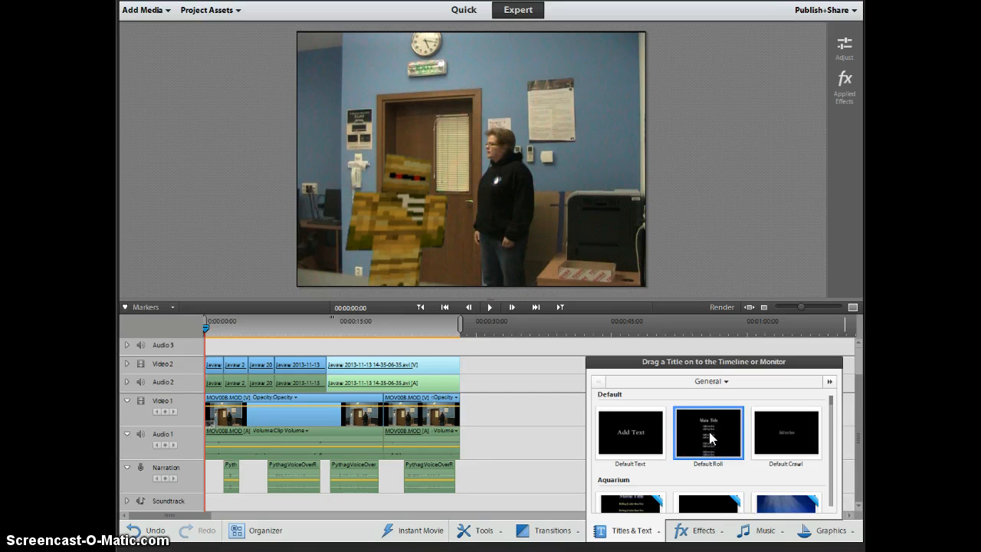
click(770, 437)
click(792, 434)
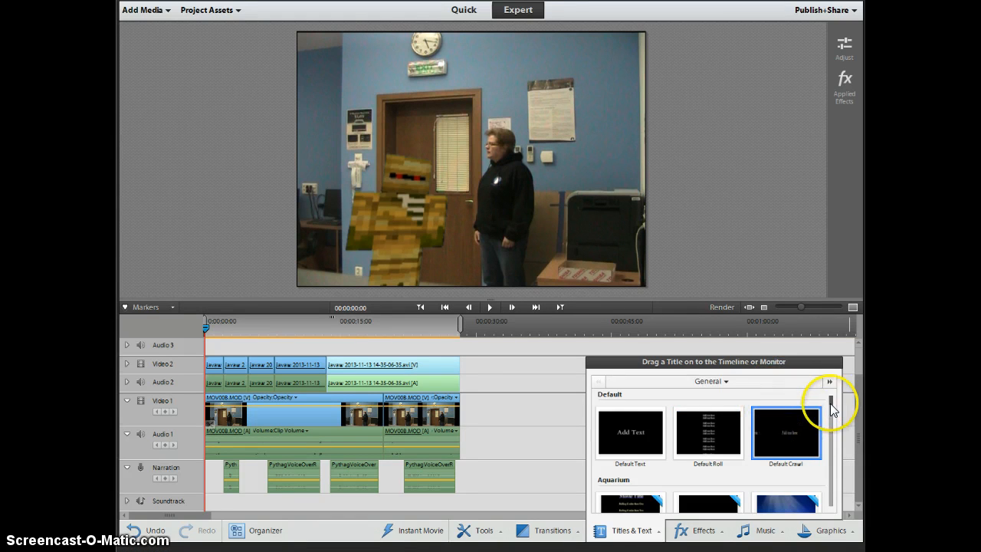
scroll(770, 463, down, 2)
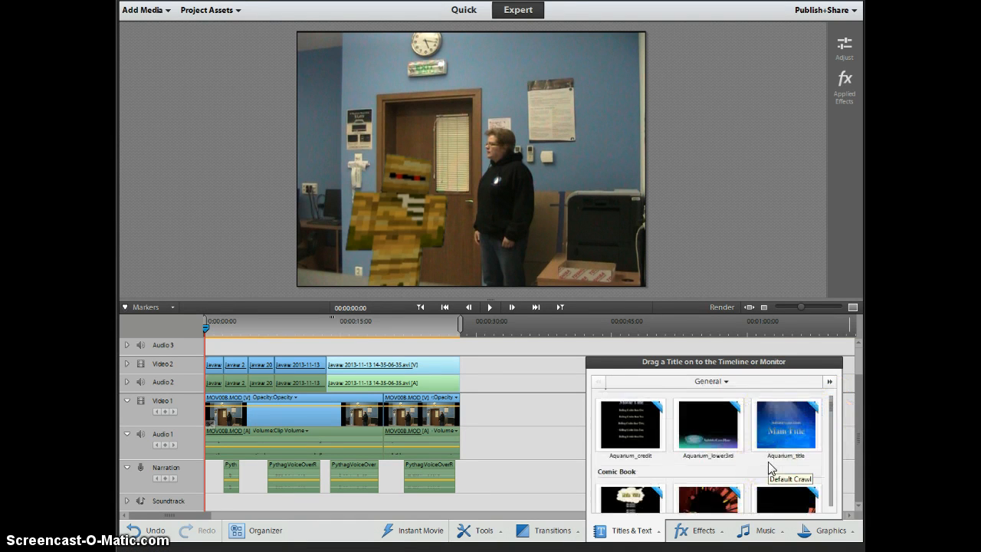
scroll(768, 462, up, 1)
click(772, 465)
click(630, 471)
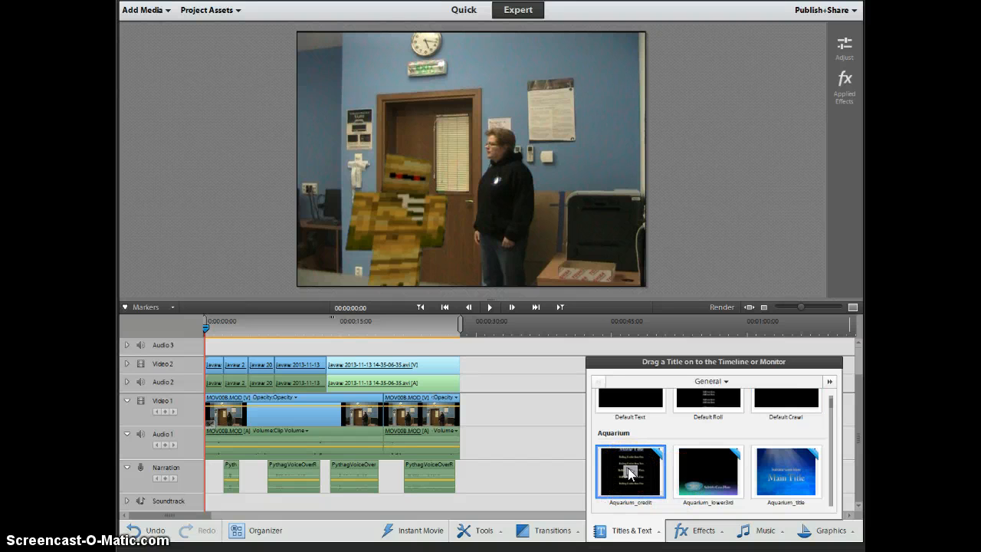
click(678, 464)
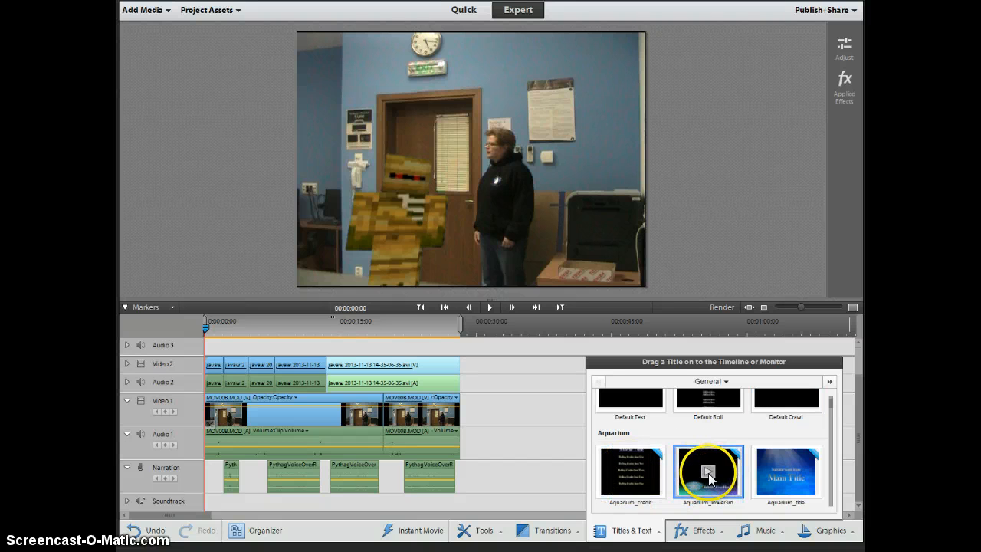
scroll(708, 478, down, 2)
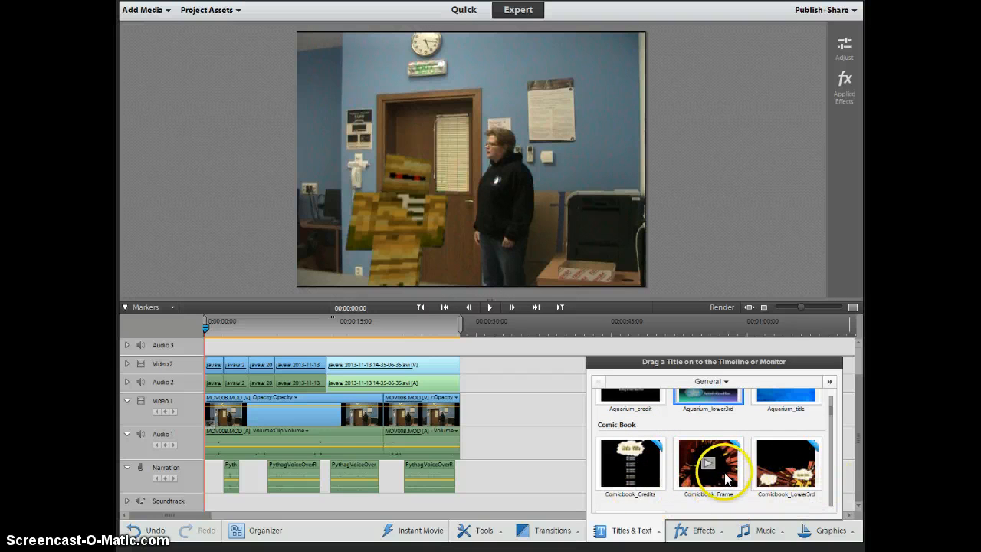
scroll(724, 471, down, 2)
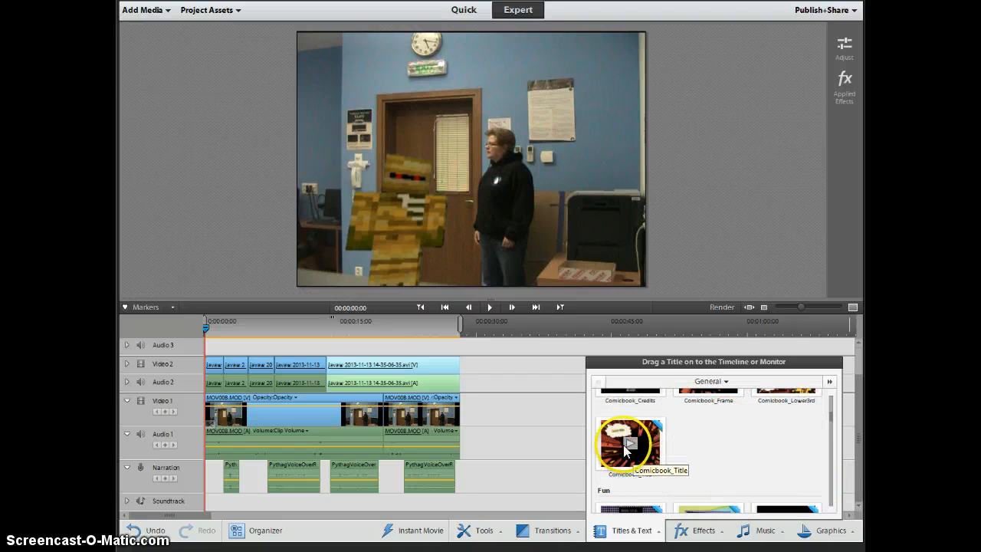
scroll(734, 452, down, 2)
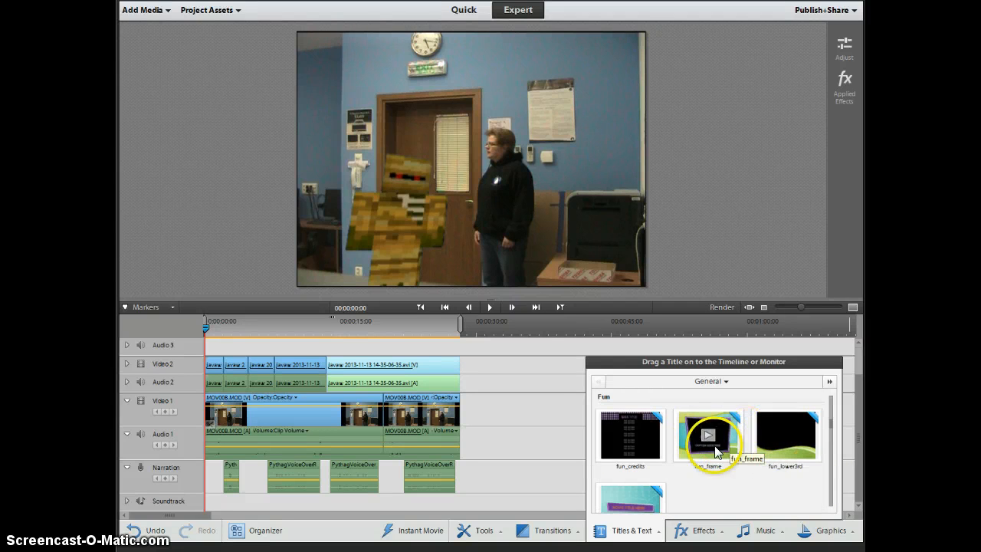
scroll(743, 452, down, 2)
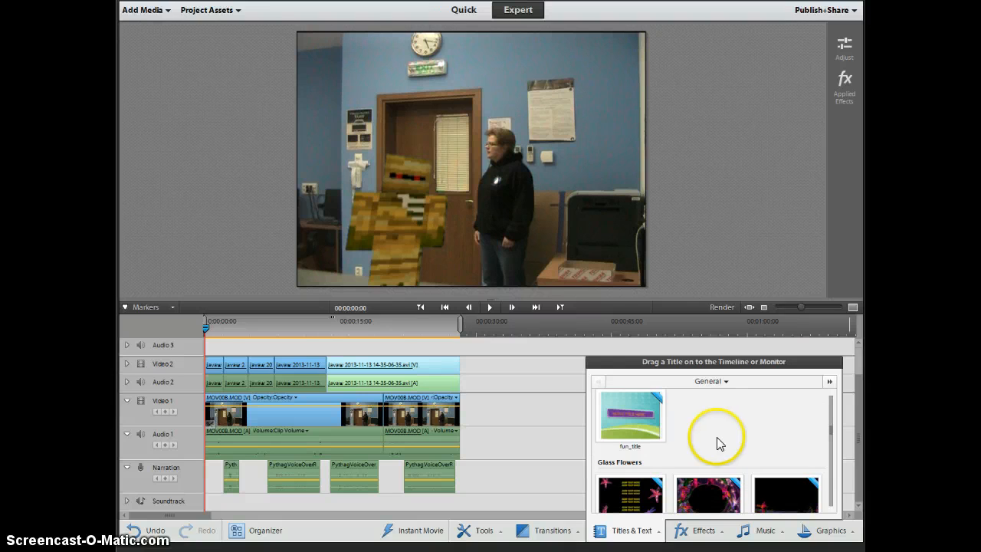
Insert the fun_title template at the start of Video 2, ahead of the existing clips, without applying Videomerge
click(613, 425)
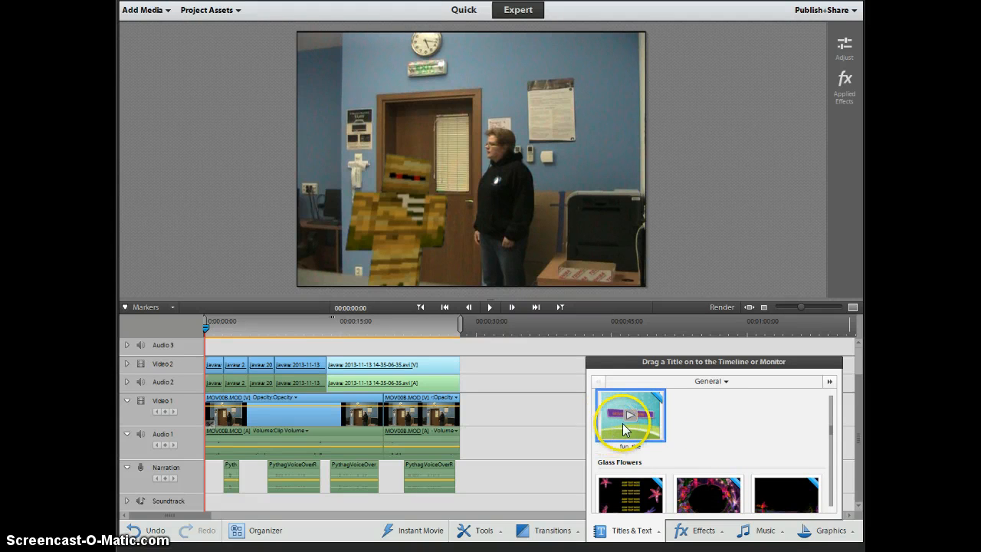
drag(621, 423, 200, 378)
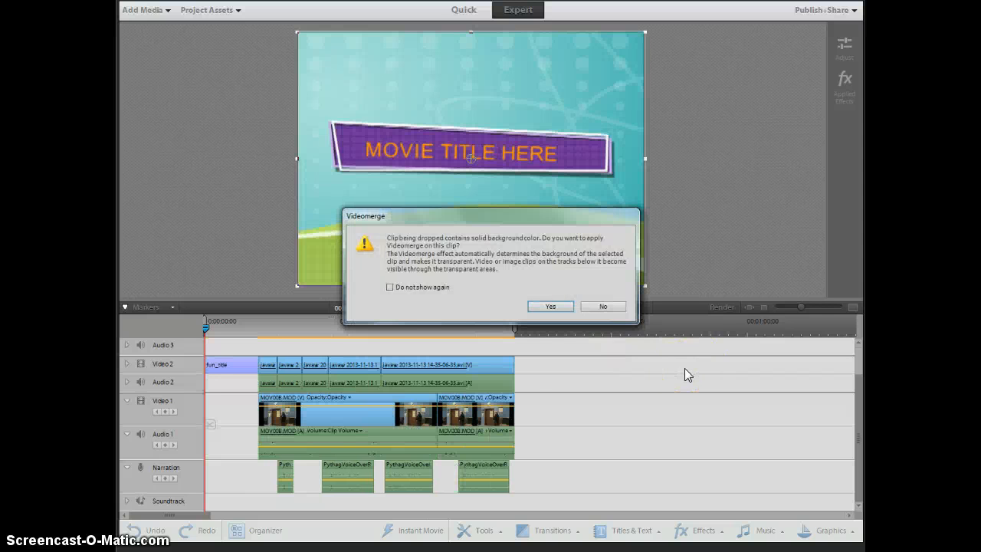
click(600, 306)
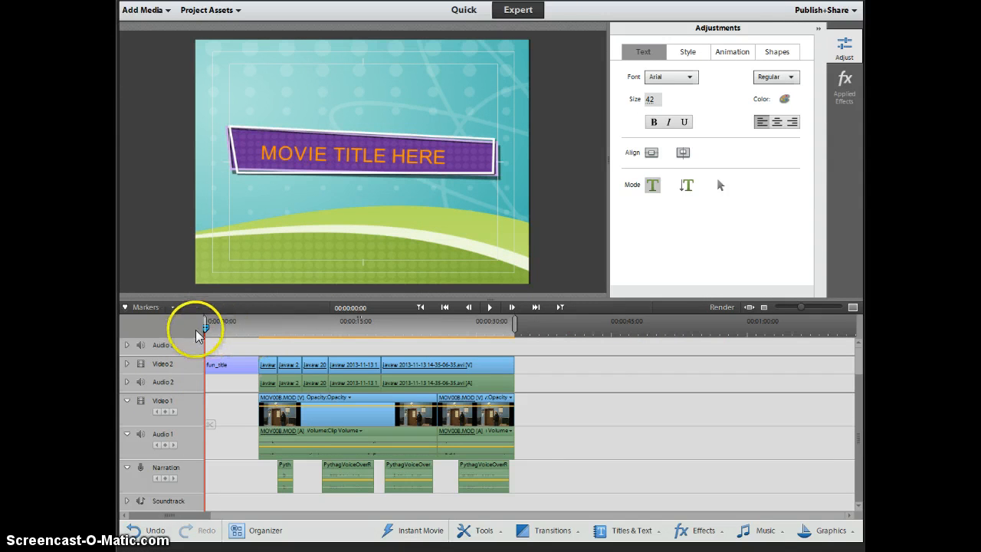
Replace the placeholder text in the title clip's purple banner with "Meeting Pythagoras"
drag(207, 330, 248, 339)
click(236, 373)
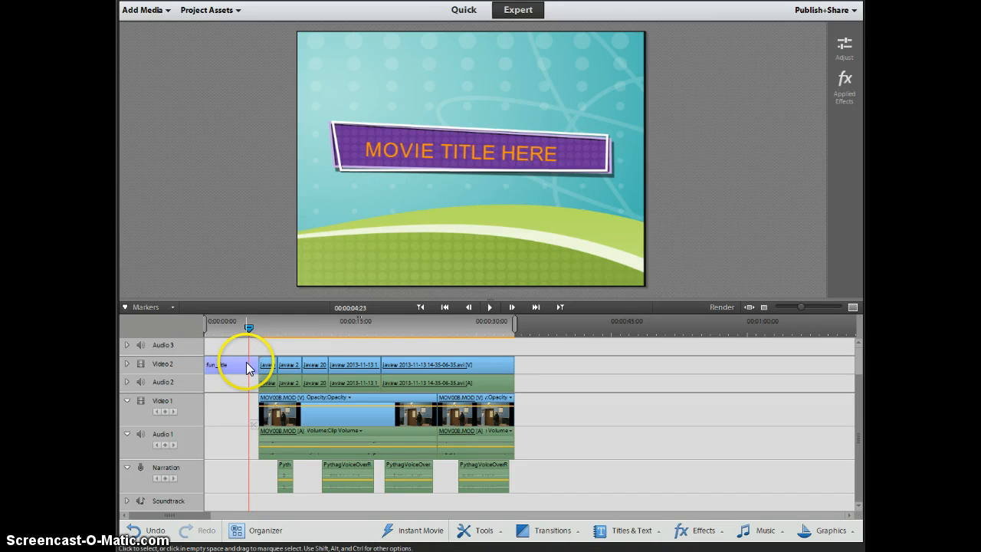
click(447, 155)
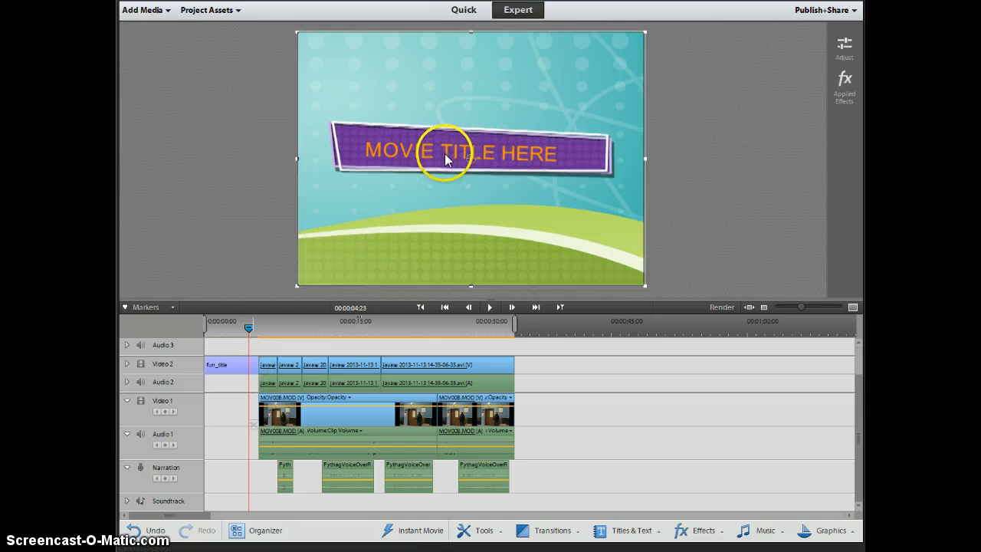
double_click(445, 156)
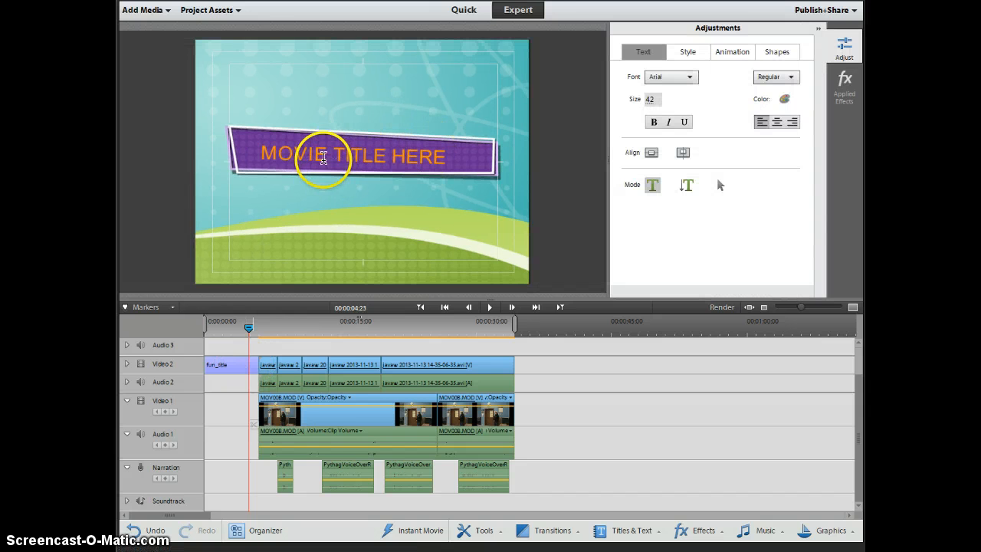
triple_click(314, 154)
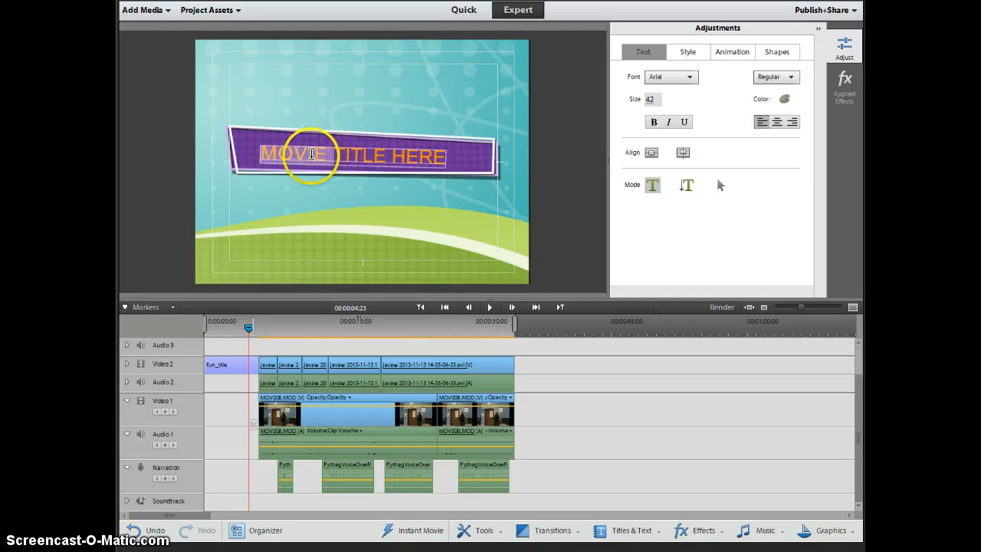
drag(267, 154, 495, 150)
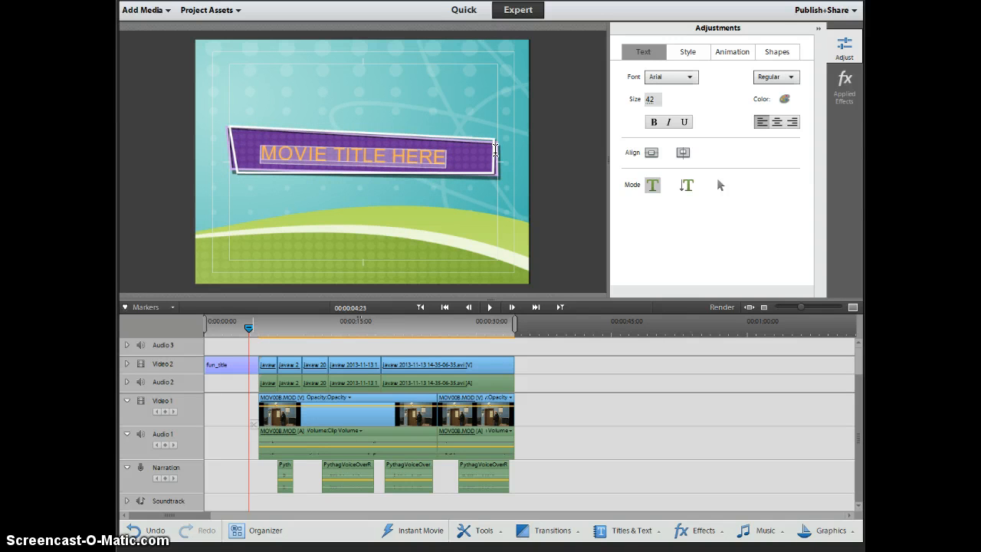
text(Meeting Pythagoras)
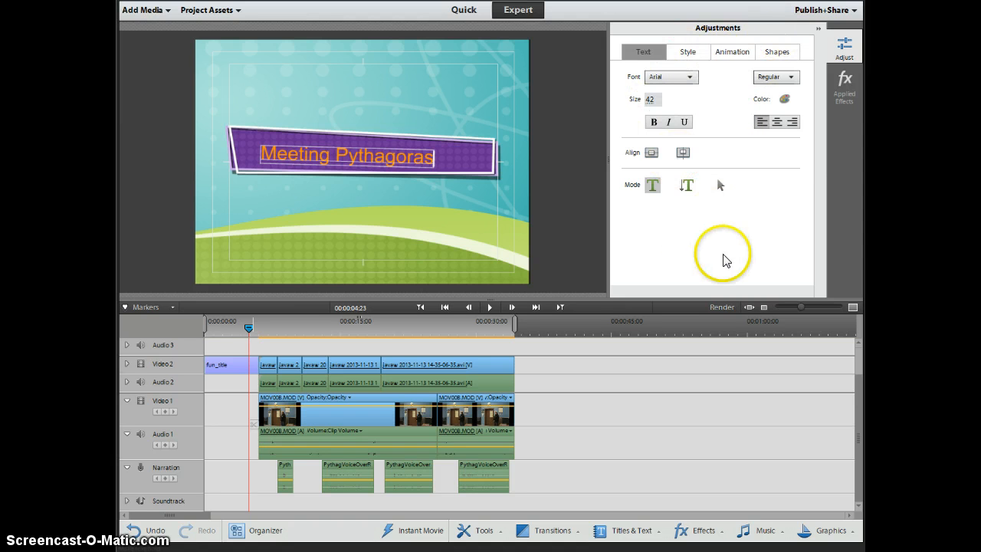
Add a separate byline text below the title banner, reading "by" followed by the author's title and name
click(354, 220)
click(666, 246)
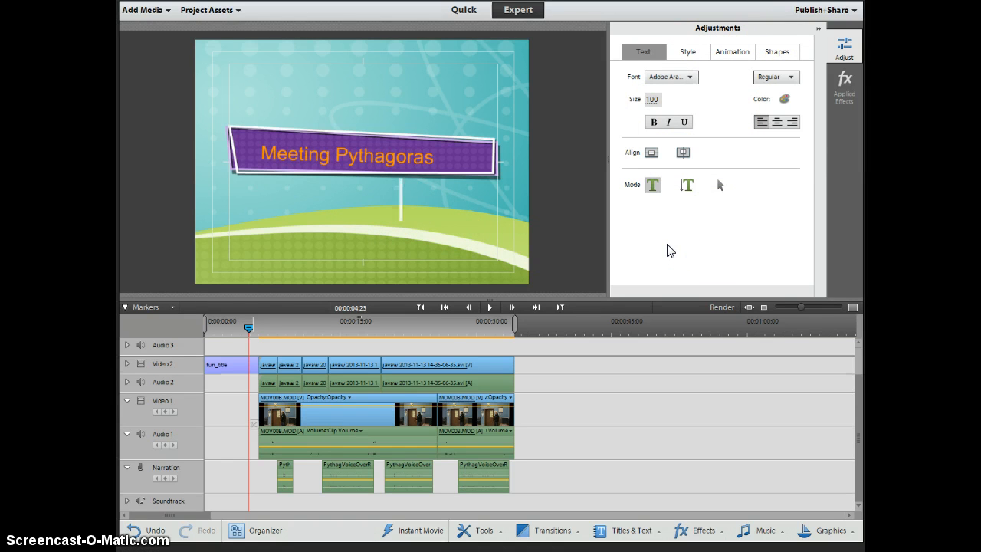
text(by Ms.)
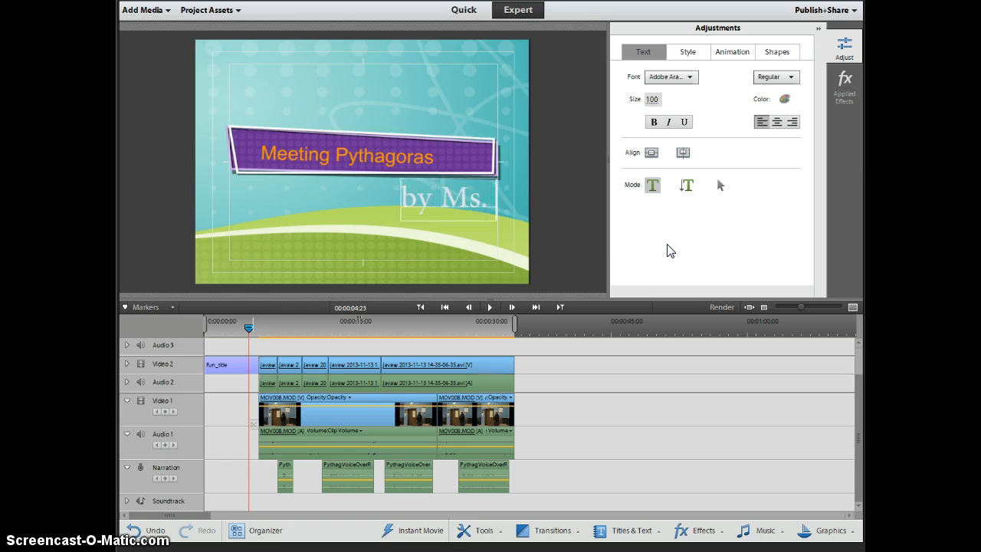
text( MacDon)
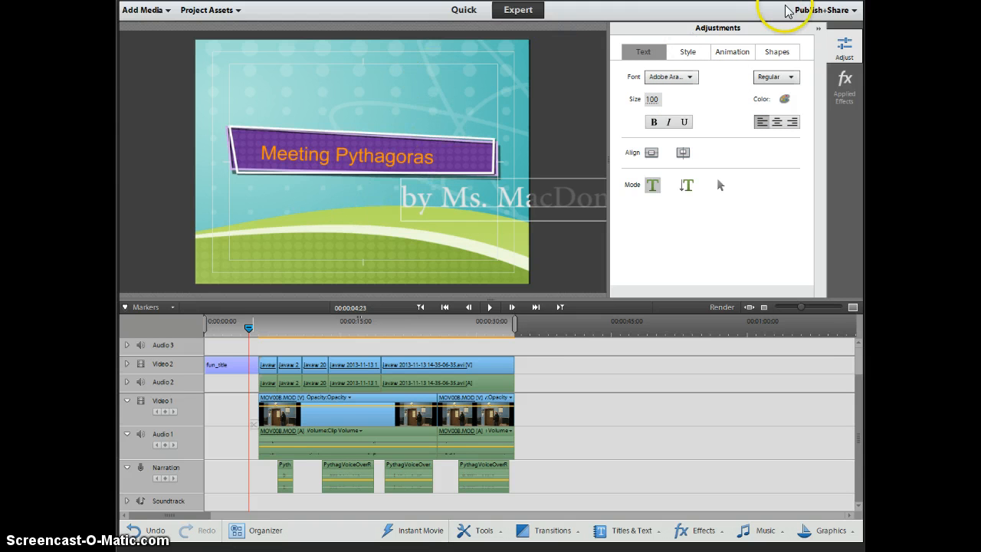
Move the byline left and slightly down so its full text fits inside the title frame, below the purple banner
click(844, 83)
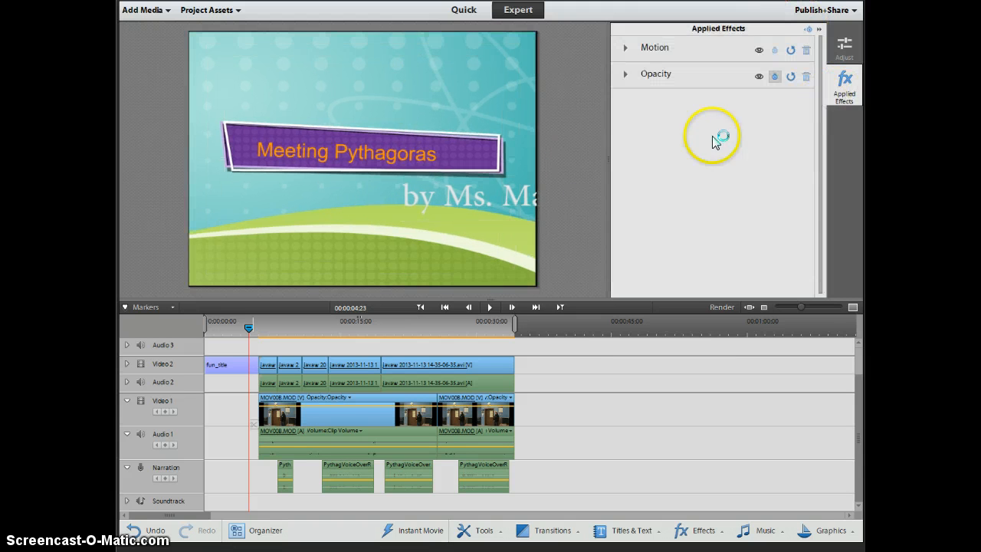
click(467, 196)
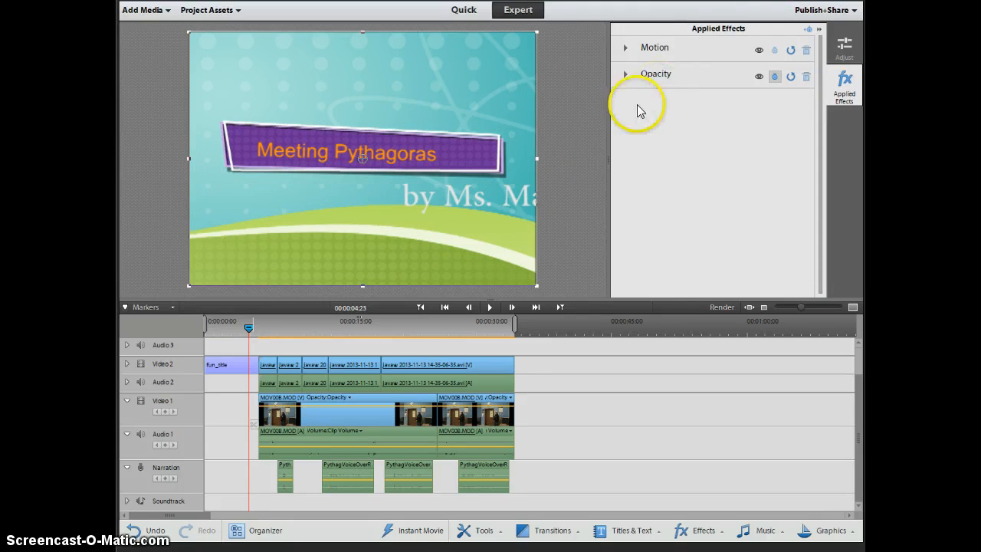
click(843, 44)
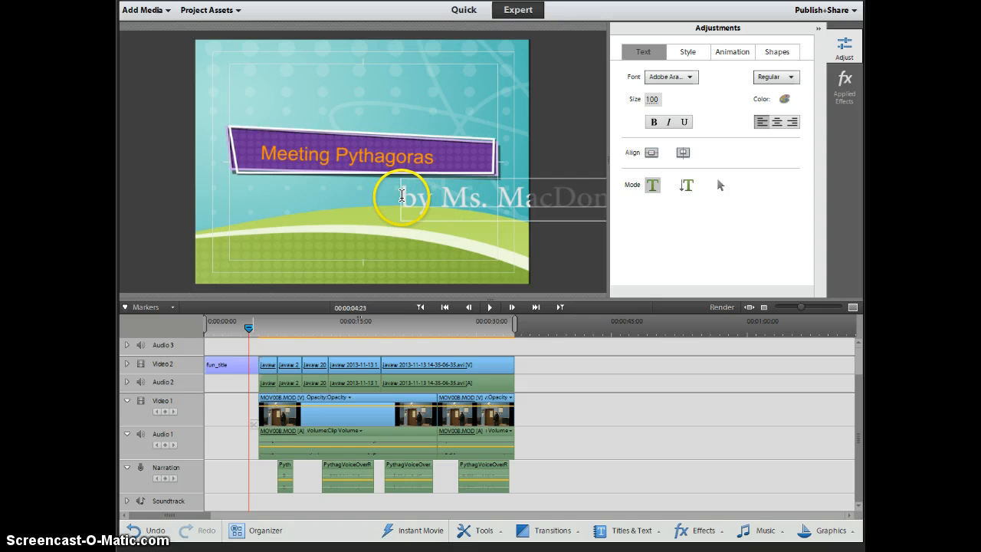
click(720, 187)
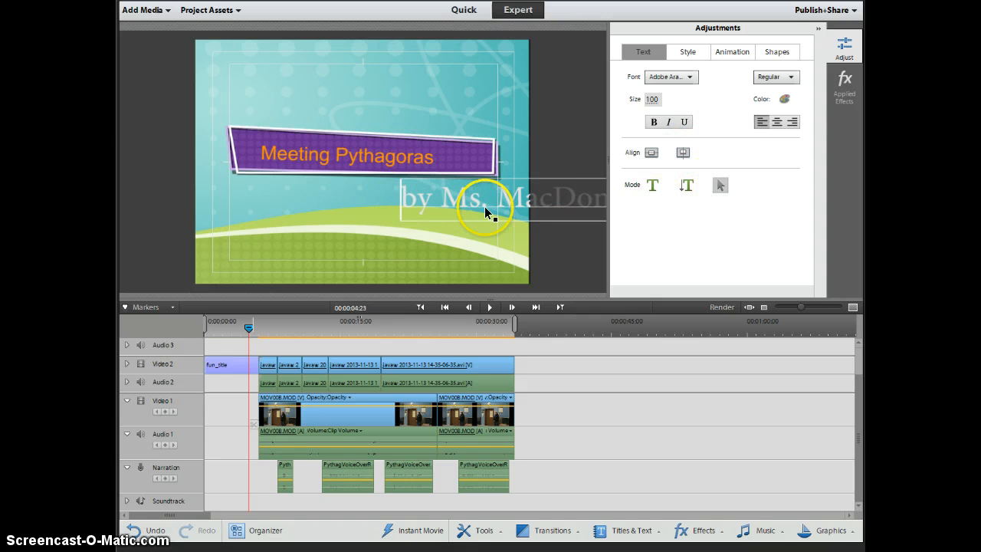
drag(451, 203, 323, 226)
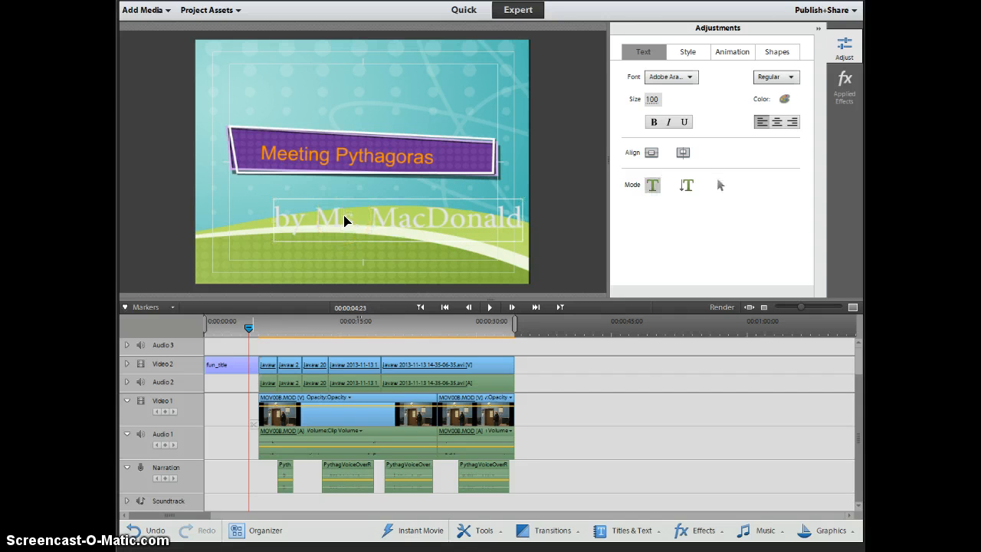
Reduce the byline's text size to 51 and move it to the right, below the banner's right end on the green hill
double_click(344, 221)
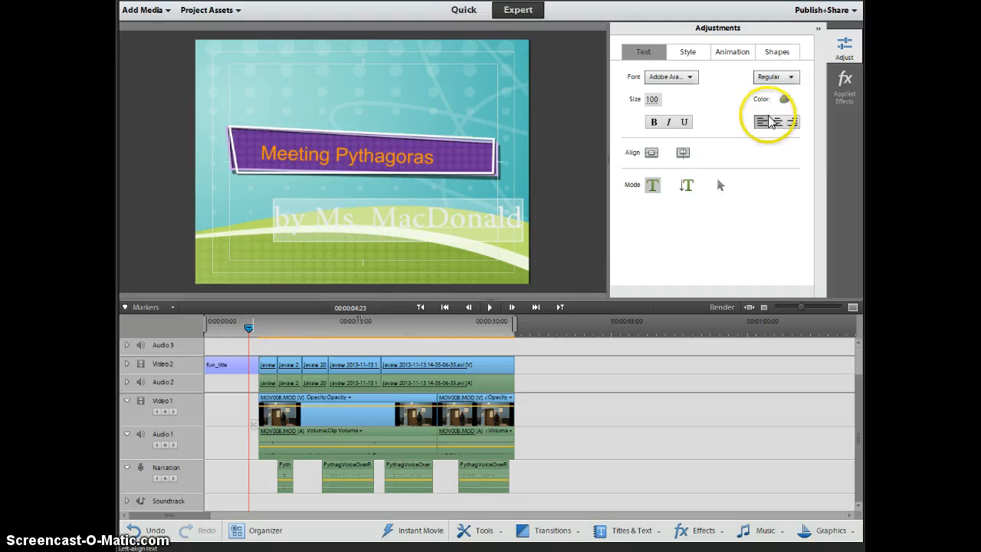
drag(652, 103, 619, 107)
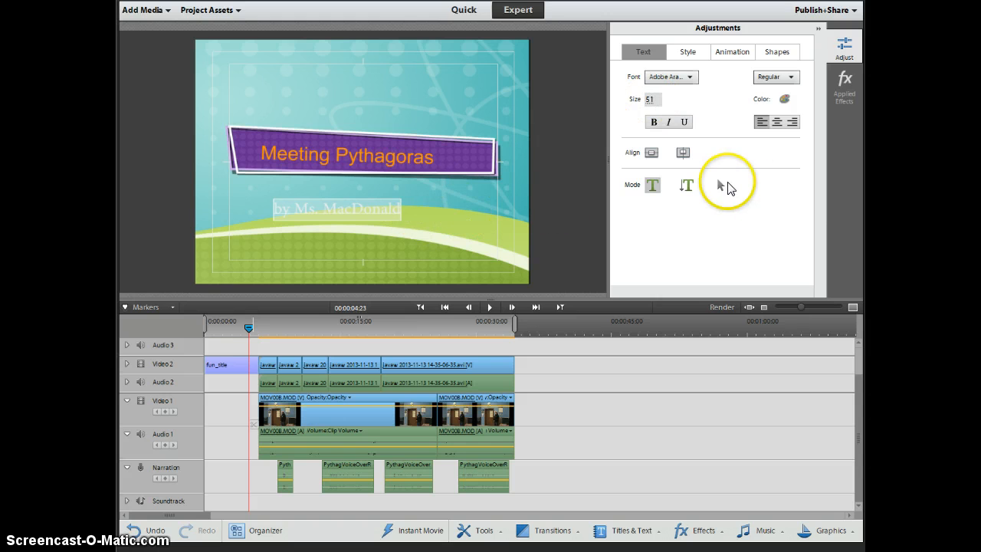
click(720, 184)
drag(394, 208, 472, 223)
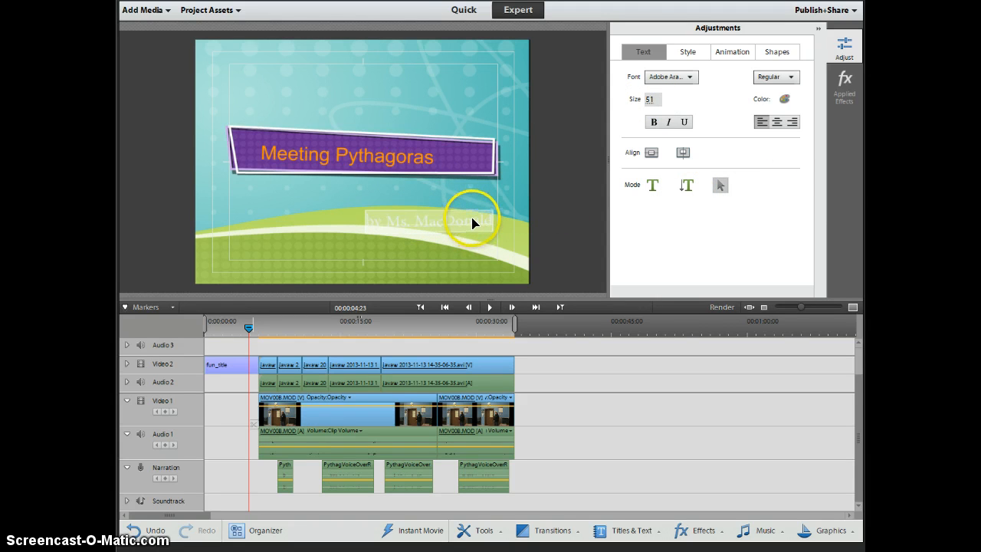
click(587, 205)
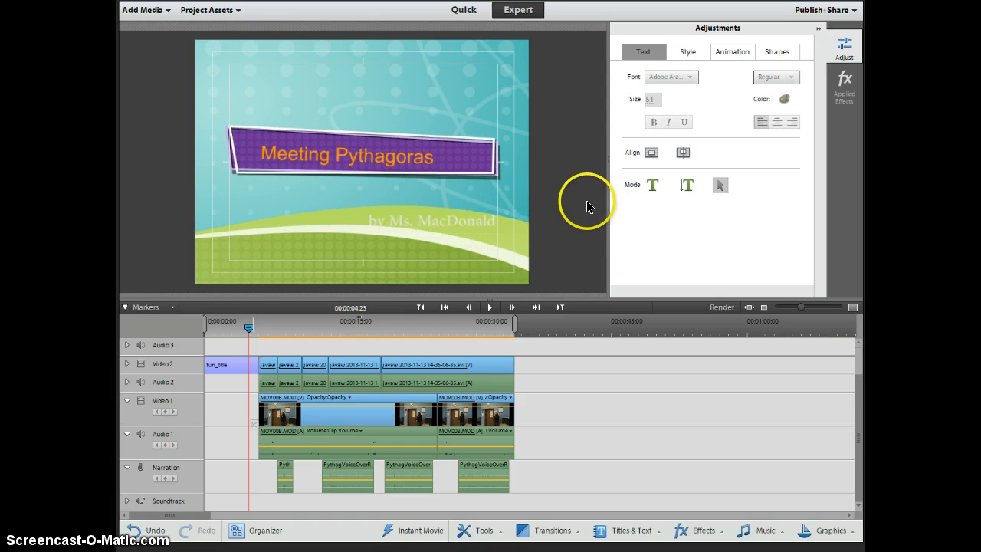
Recolour the byline text with a solid dark orange fill similar to the movie title
double_click(437, 220)
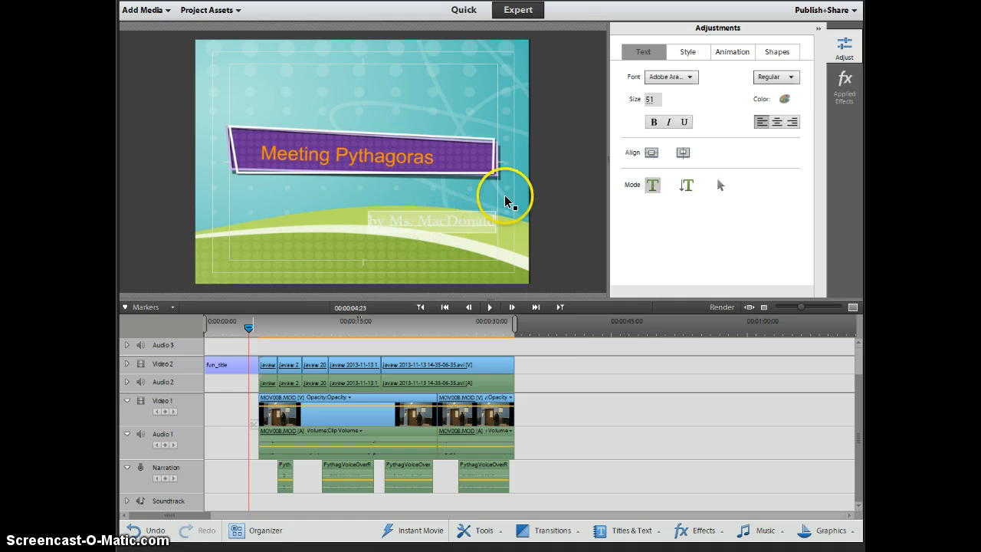
click(784, 99)
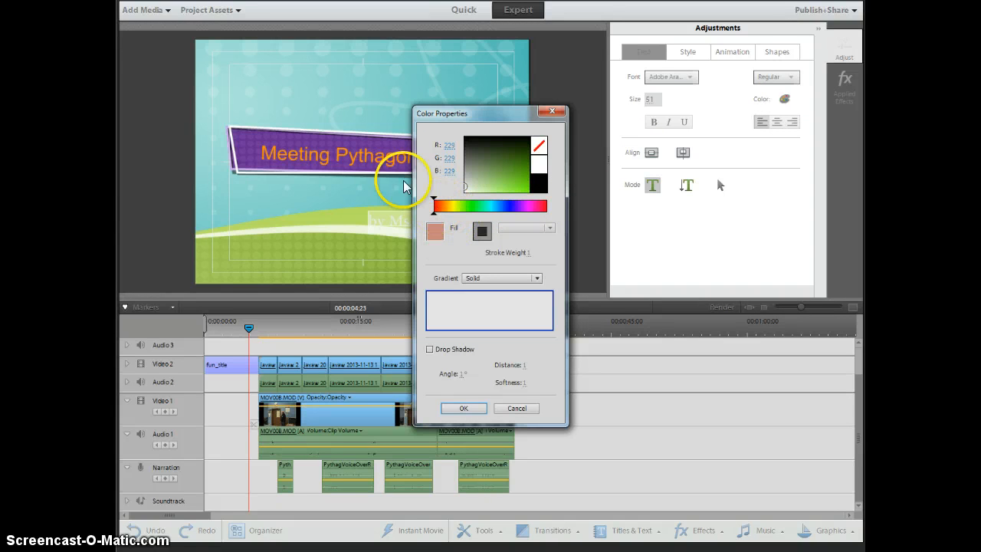
click(446, 207)
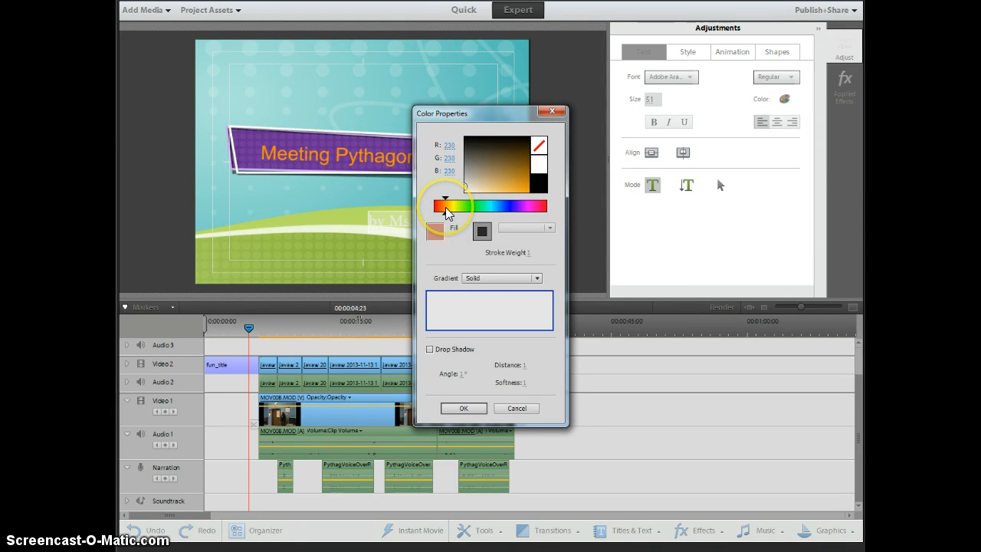
click(527, 184)
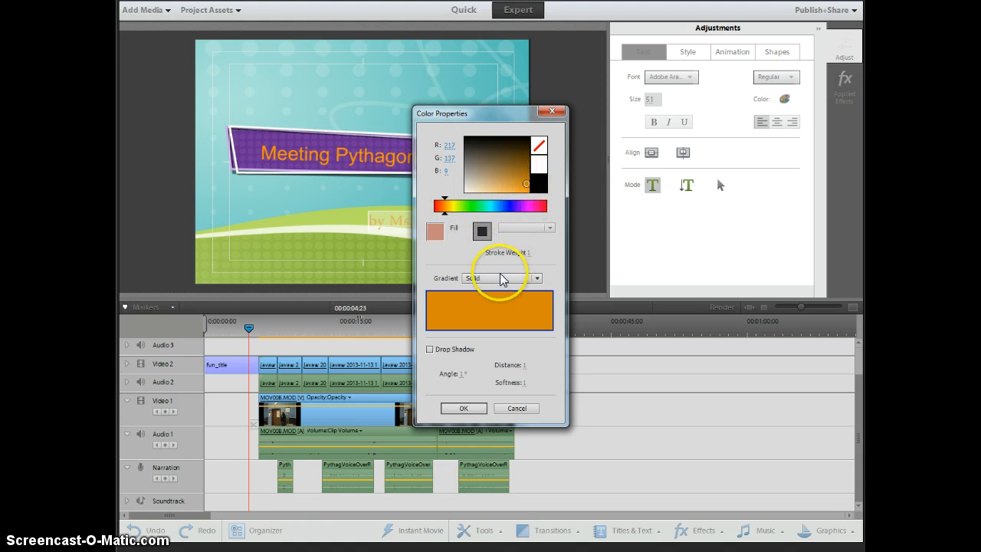
click(526, 191)
click(527, 180)
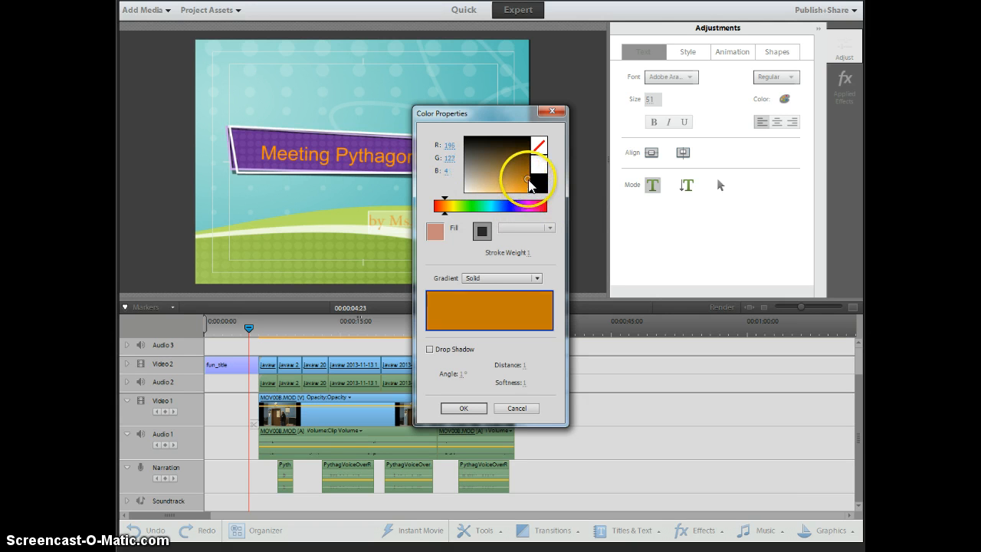
click(463, 407)
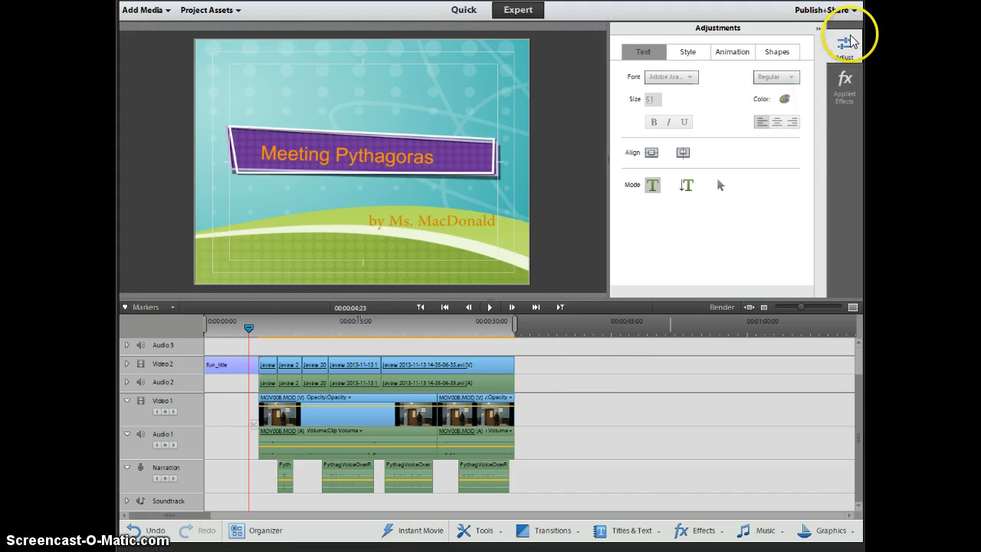
Play the movie from its beginning to check the finished title clip and the cut into the first scene
click(853, 87)
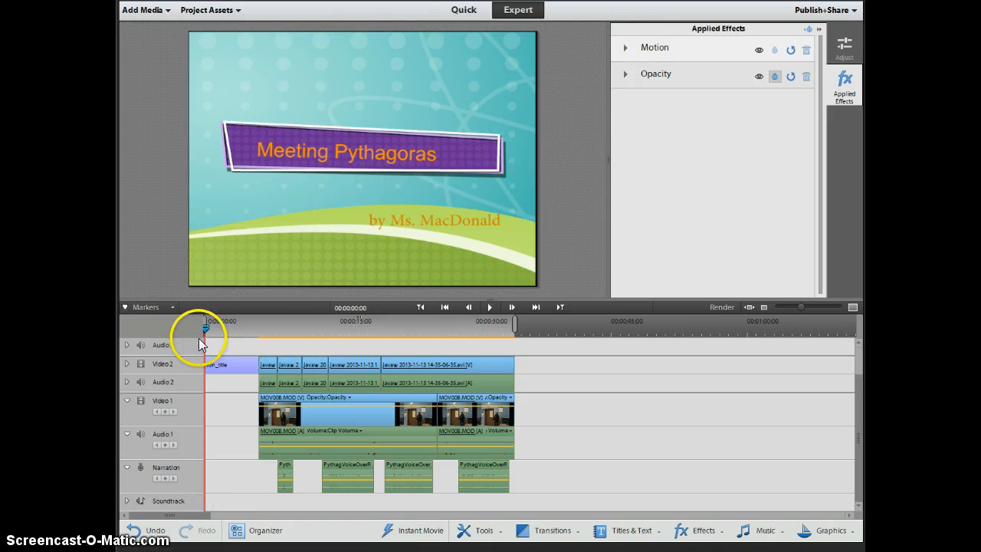
click(494, 310)
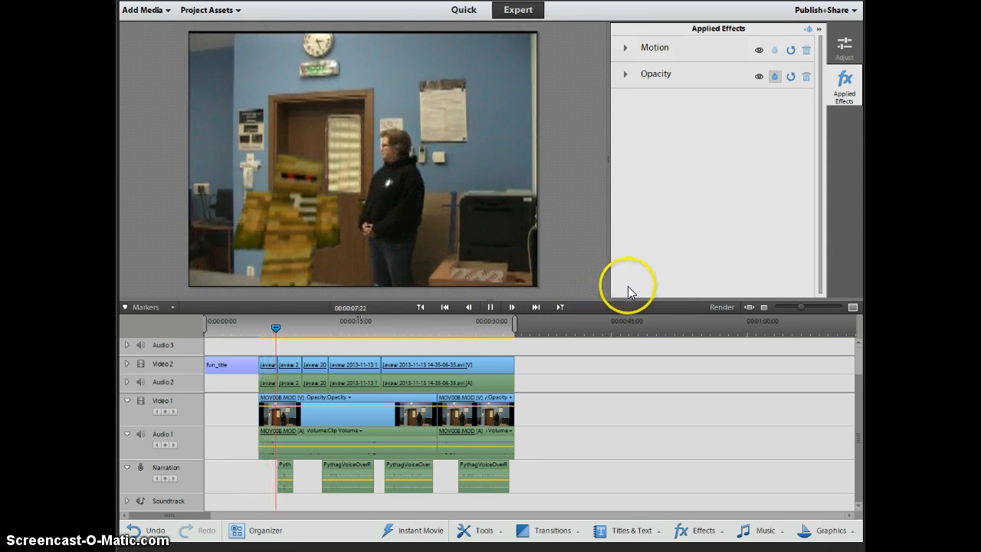
click(490, 306)
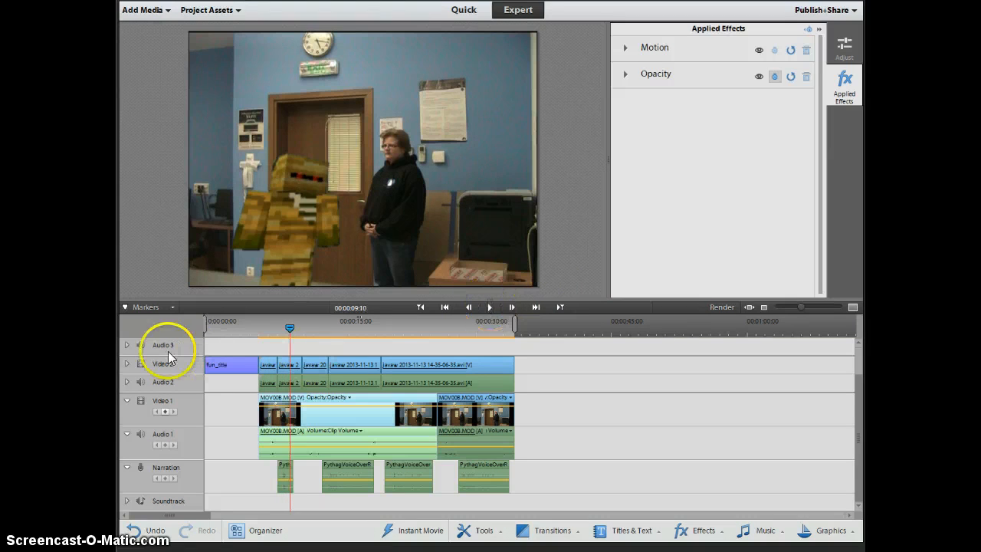
Try to apply a Cross Dissolve transition at the start of the first Video 1 clip, where the title ends
click(230, 373)
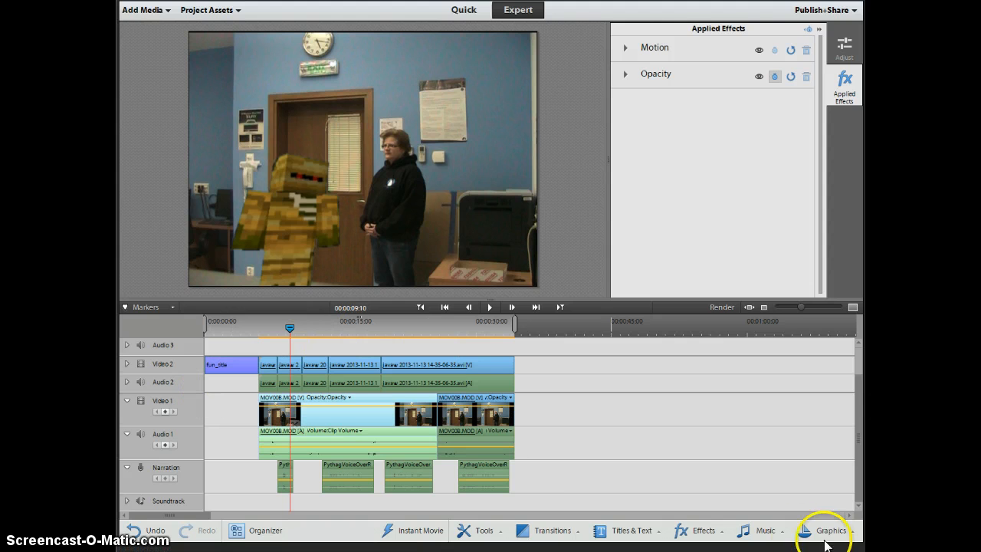
click(553, 530)
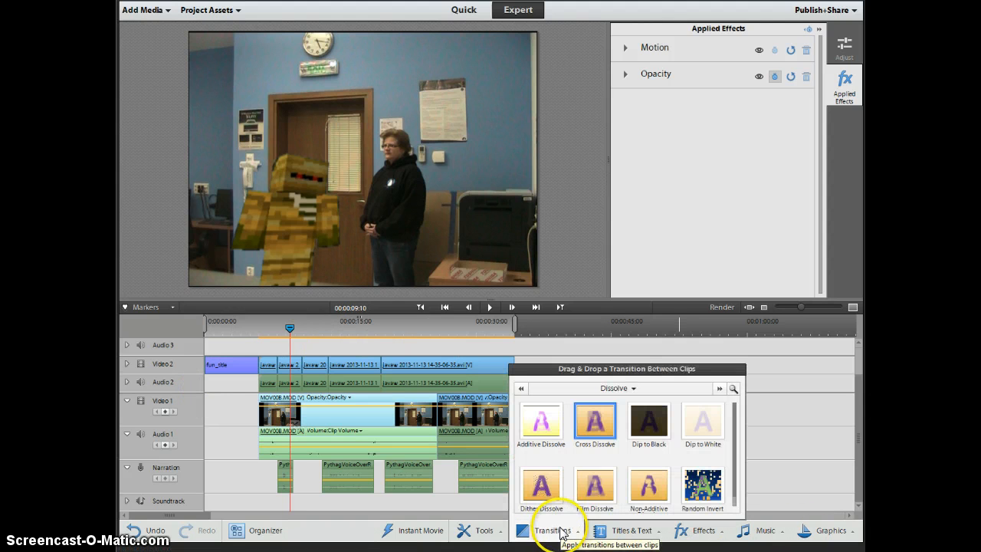
drag(599, 420, 434, 416)
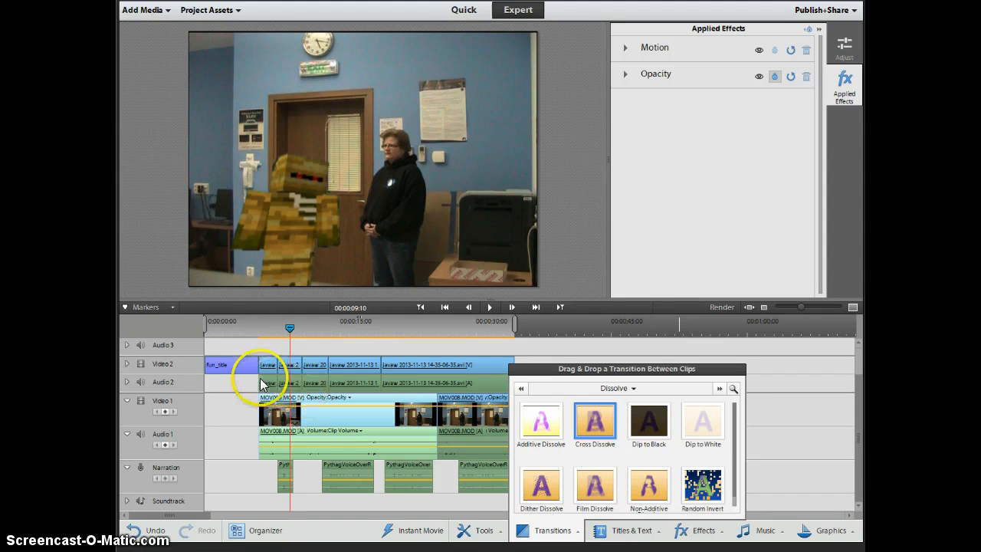
mouse_move(257, 378)
mouse_down()
mouse_move(246, 395)
mouse_move(249, 385)
mouse_move(563, 421)
mouse_move(419, 444)
mouse_move(250, 410)
mouse_up()
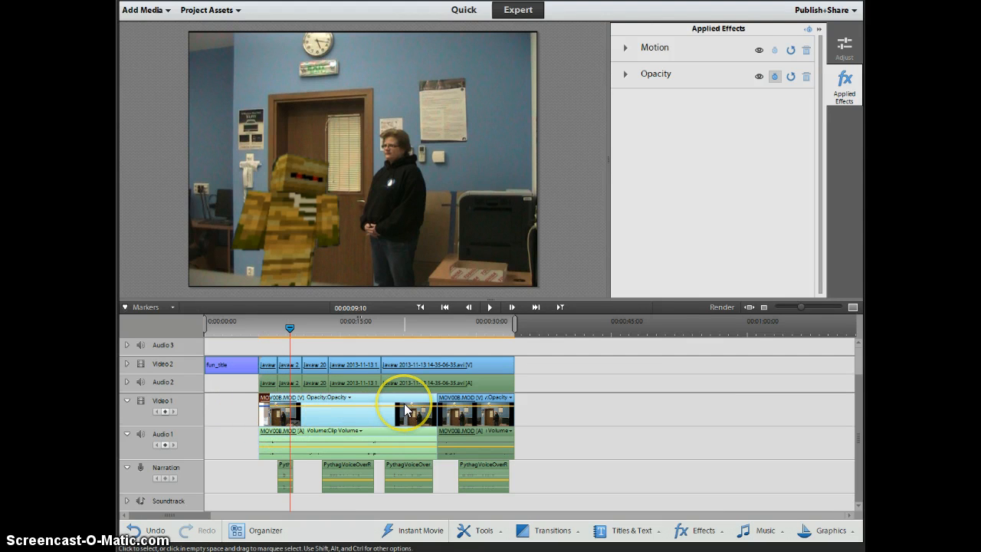
Play the movie across the change from title to first scene, and save the project
click(237, 325)
click(484, 306)
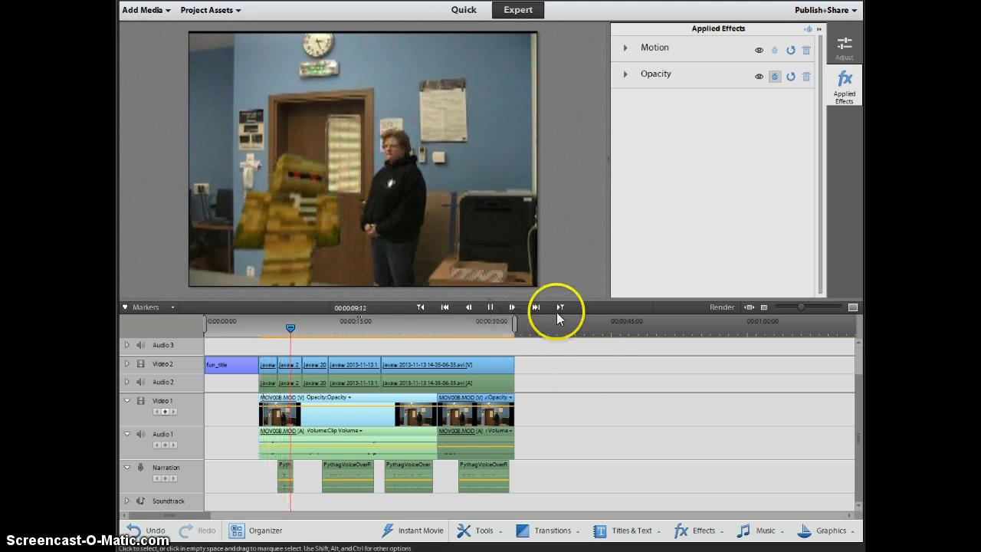
click(490, 306)
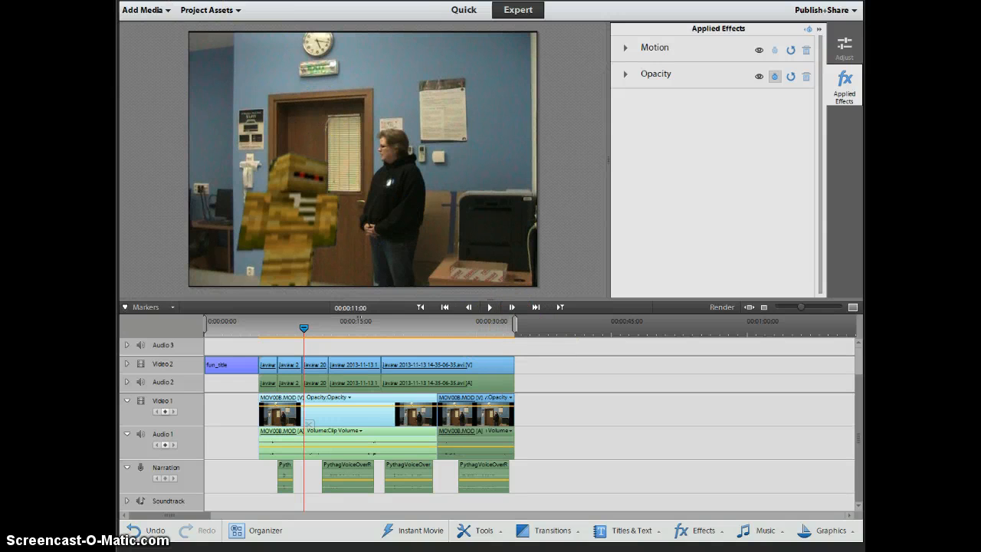
key(alt+f)
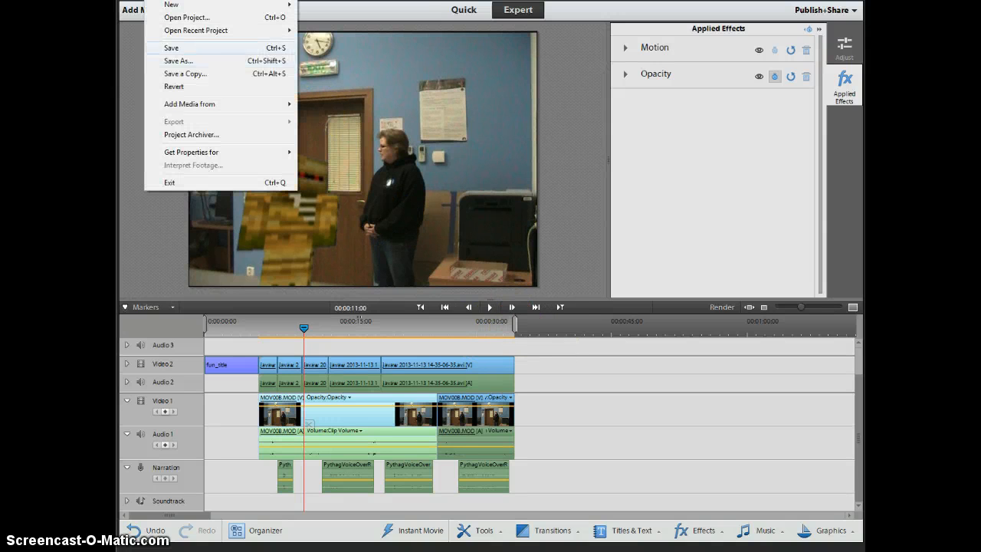
click(183, 48)
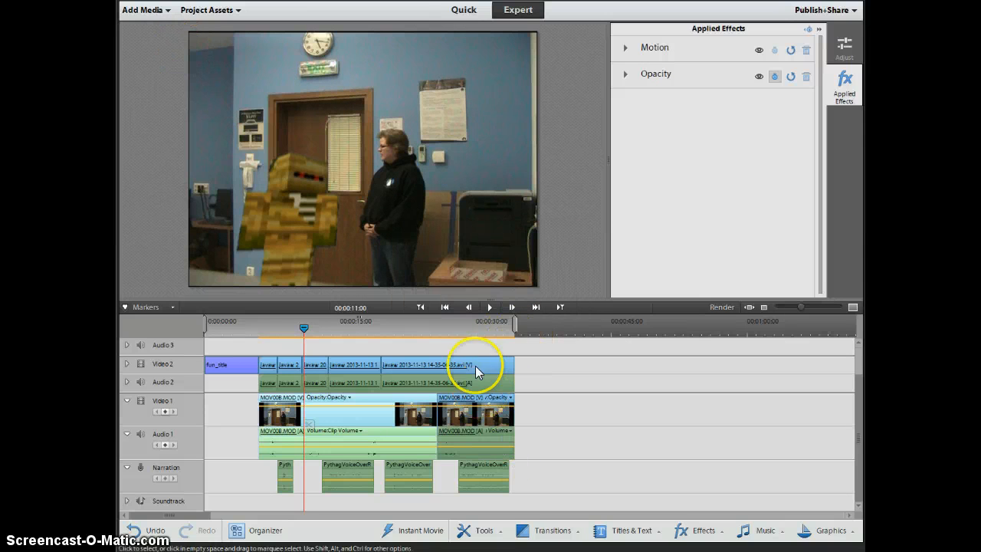
Play the final seconds of the movie through to the end of the last clip
click(491, 333)
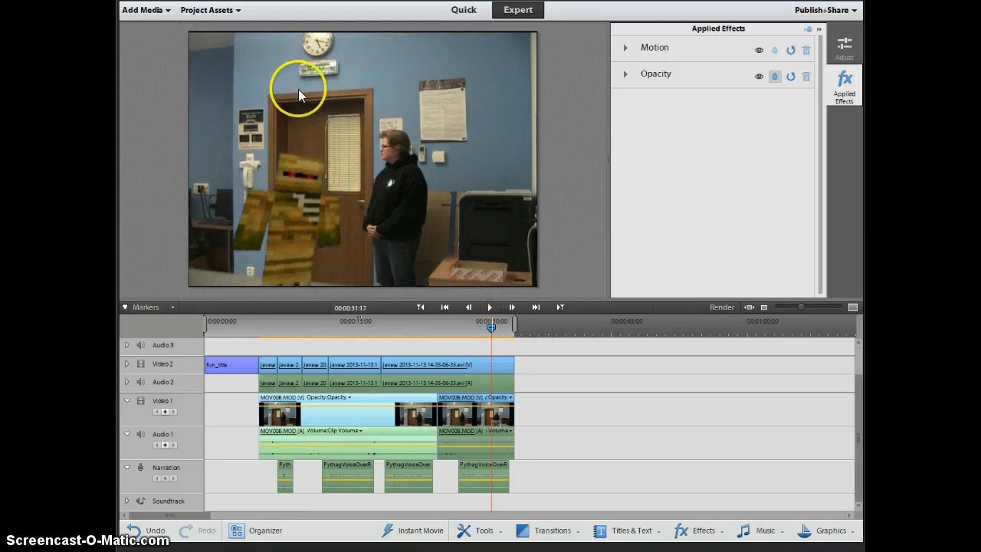
click(492, 305)
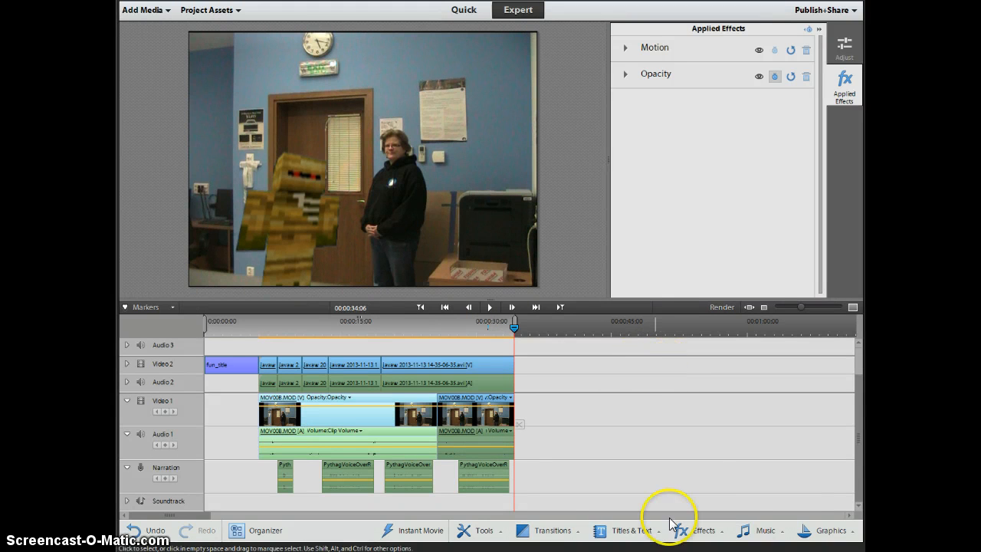
Examine the list of effect categories and the effects in the Advanced Adjustments category
click(698, 533)
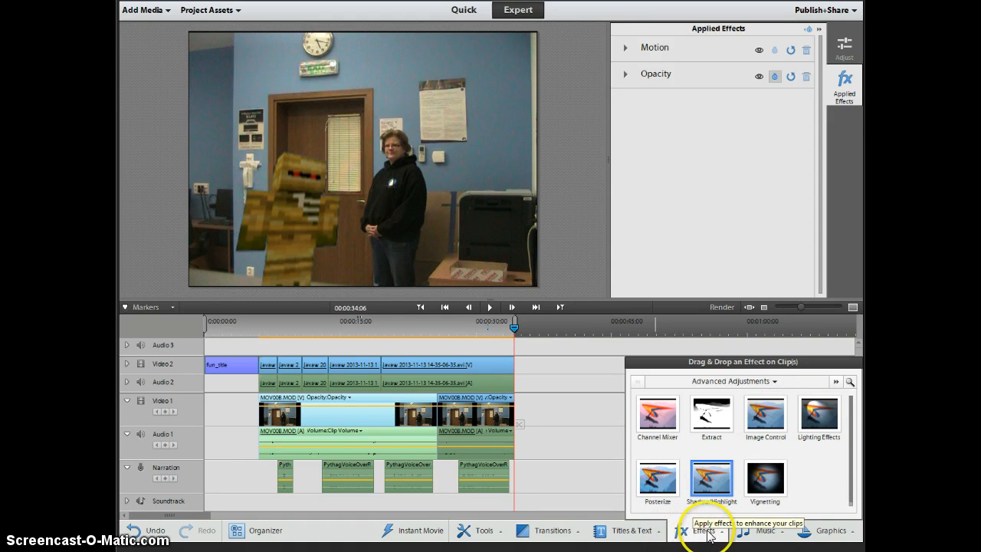
click(780, 387)
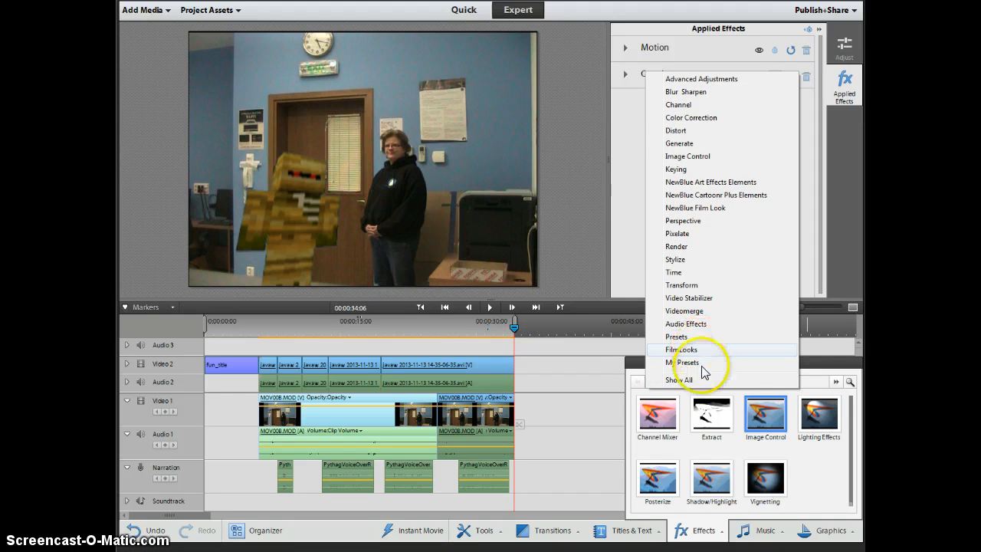
click(833, 479)
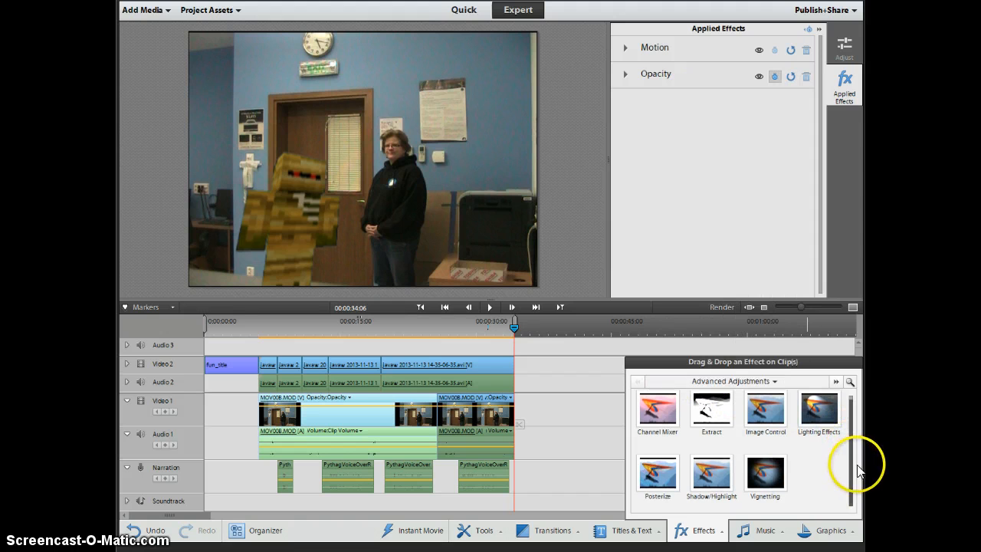
click(778, 382)
click(704, 79)
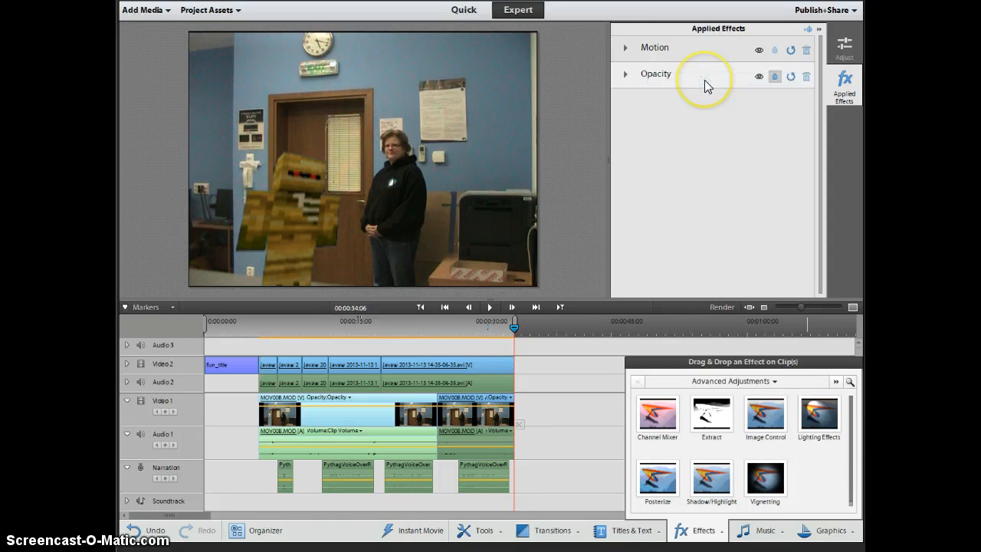
click(779, 408)
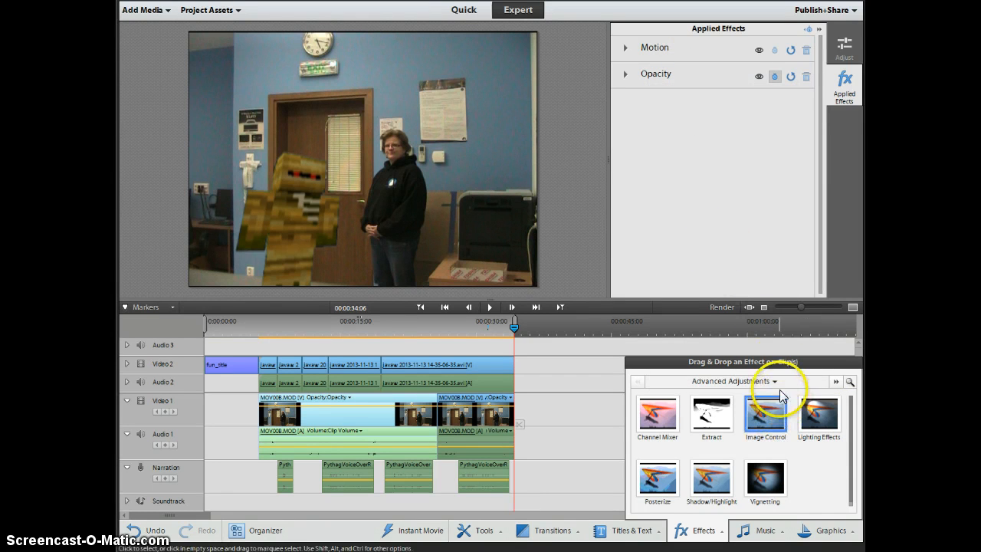
Browse the remaining effect categories from Blur Sharpen through Stylize and Audio Effects to Presets, and return to Advanced Adjustments
click(837, 382)
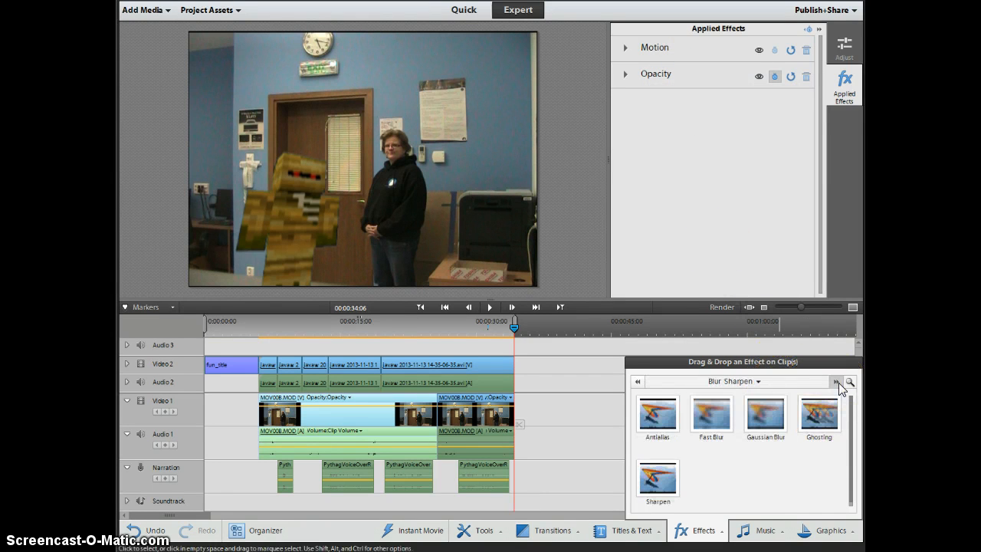
click(837, 382)
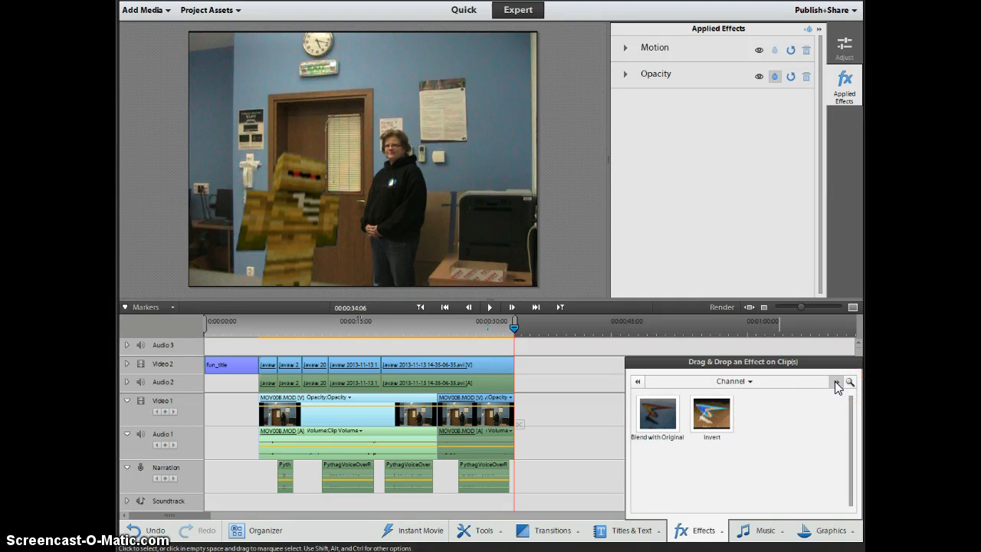
click(835, 381)
click(836, 381)
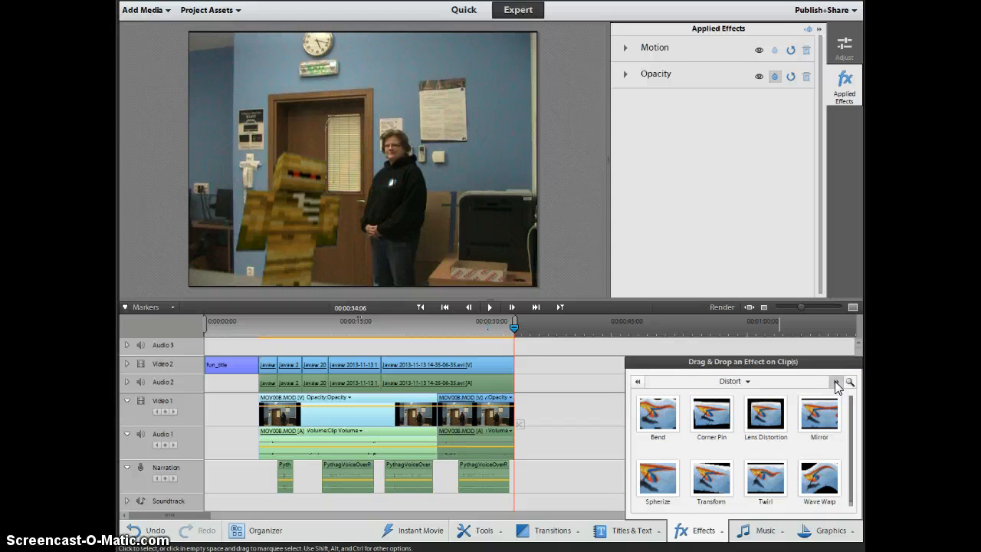
click(836, 381)
click(836, 381)
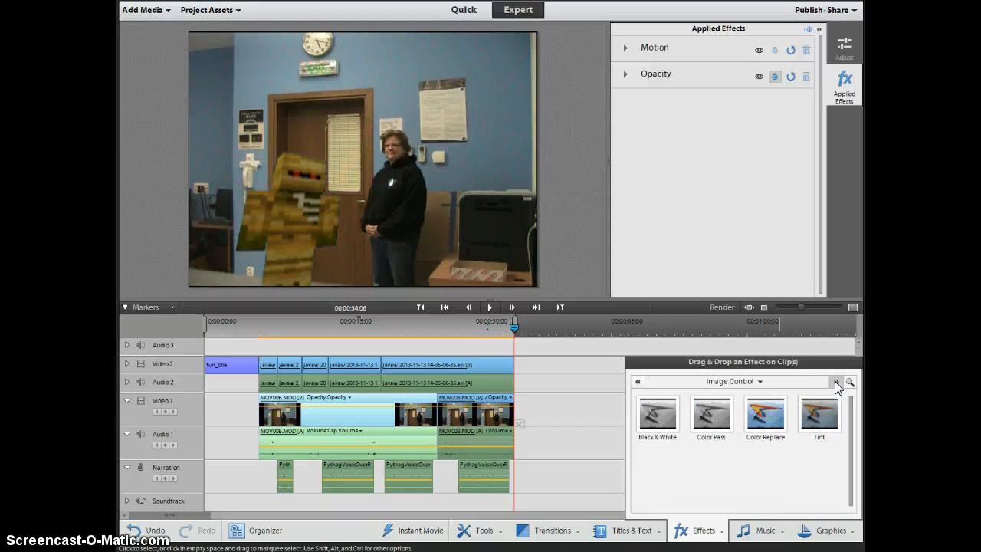
click(835, 381)
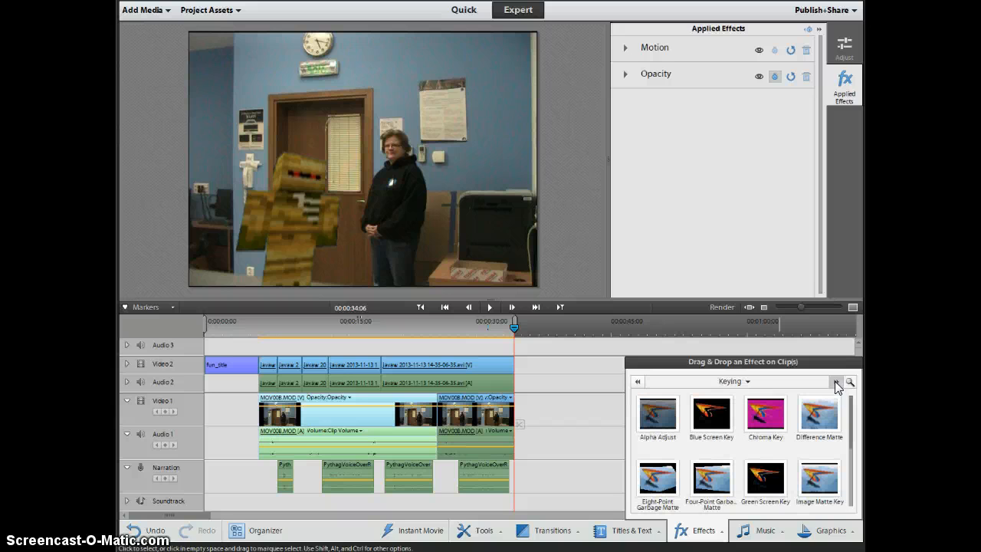
click(835, 381)
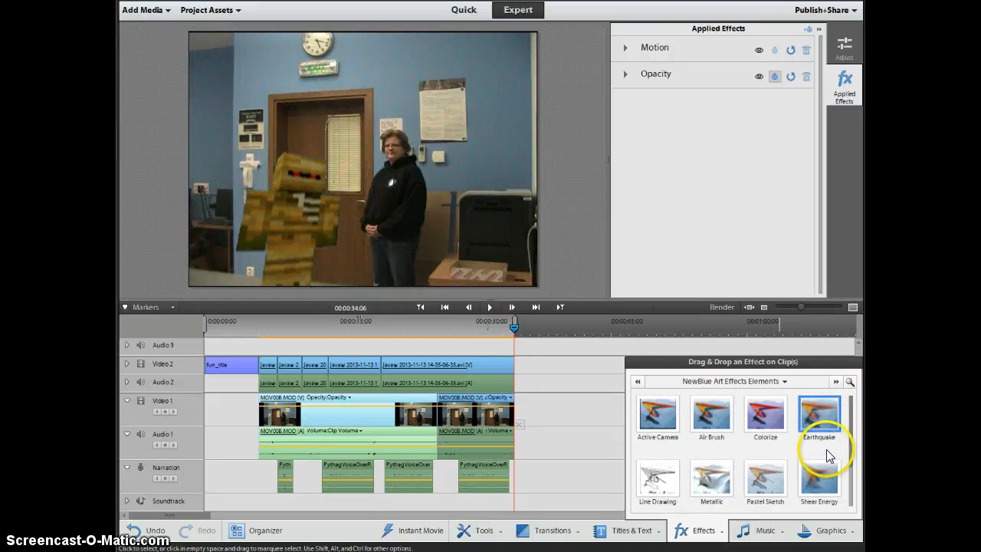
drag(851, 461, 858, 411)
click(835, 382)
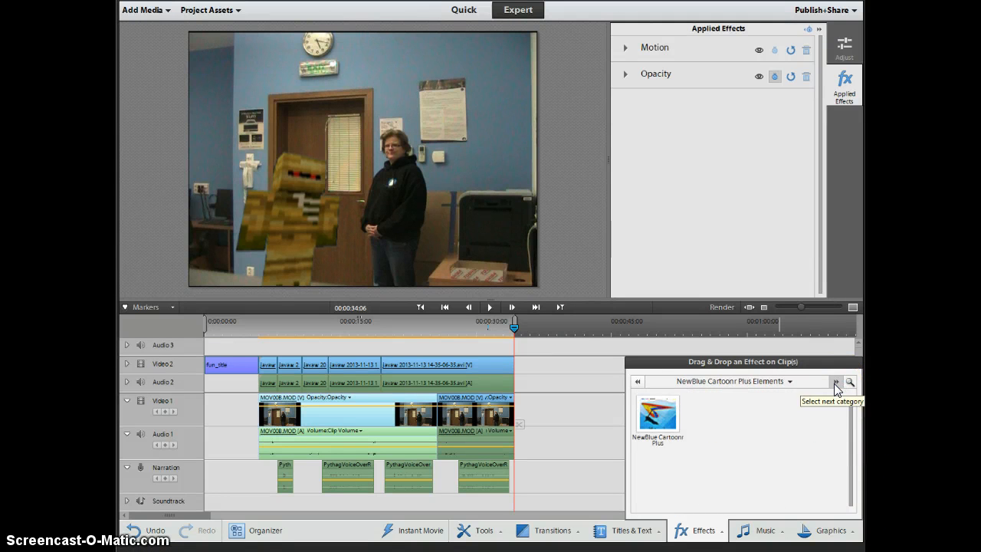
click(835, 381)
click(835, 382)
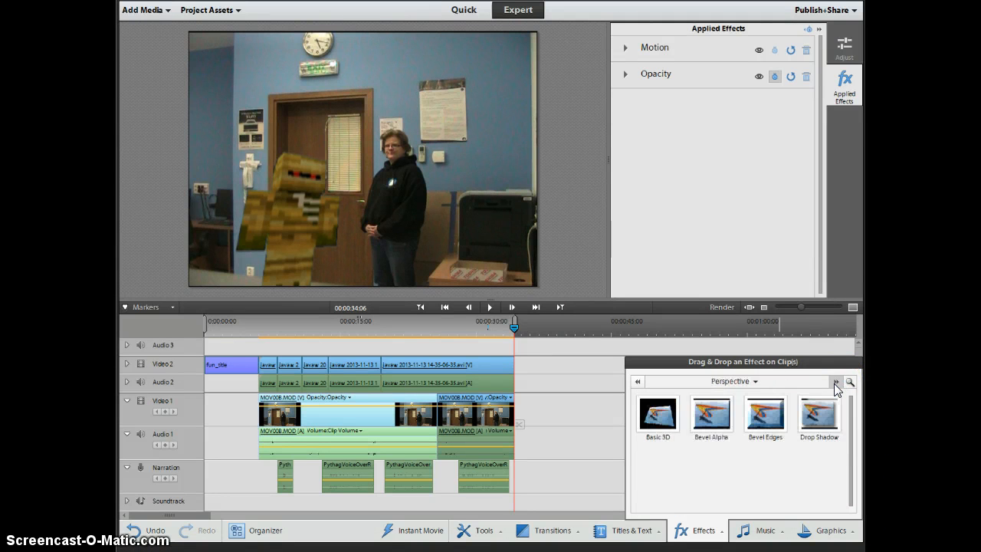
click(835, 382)
click(835, 381)
click(835, 382)
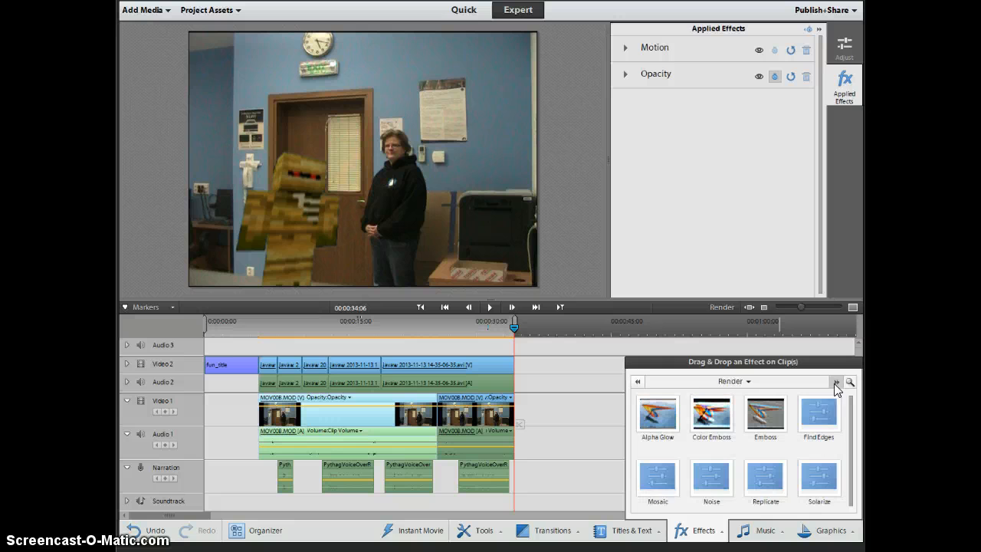
drag(818, 410, 856, 446)
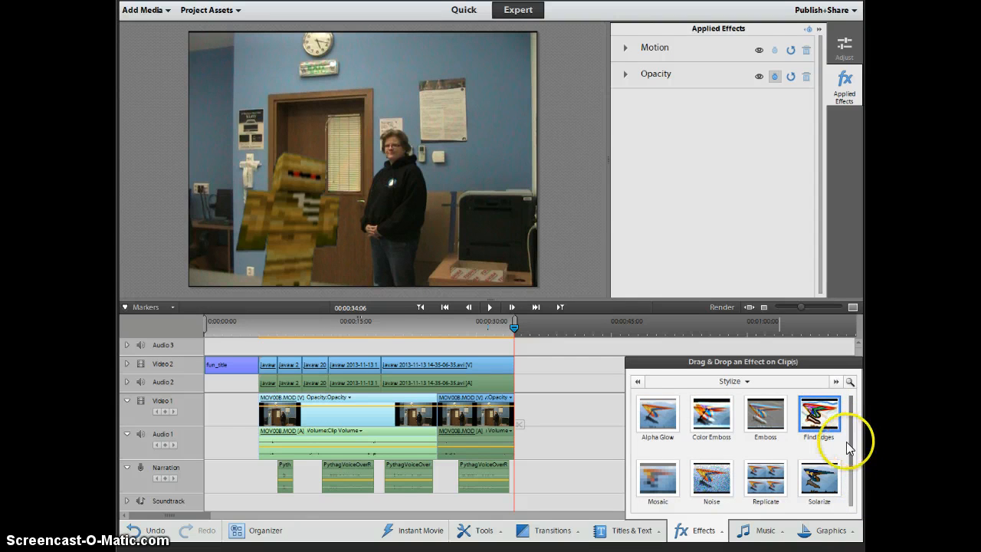
drag(851, 451, 865, 485)
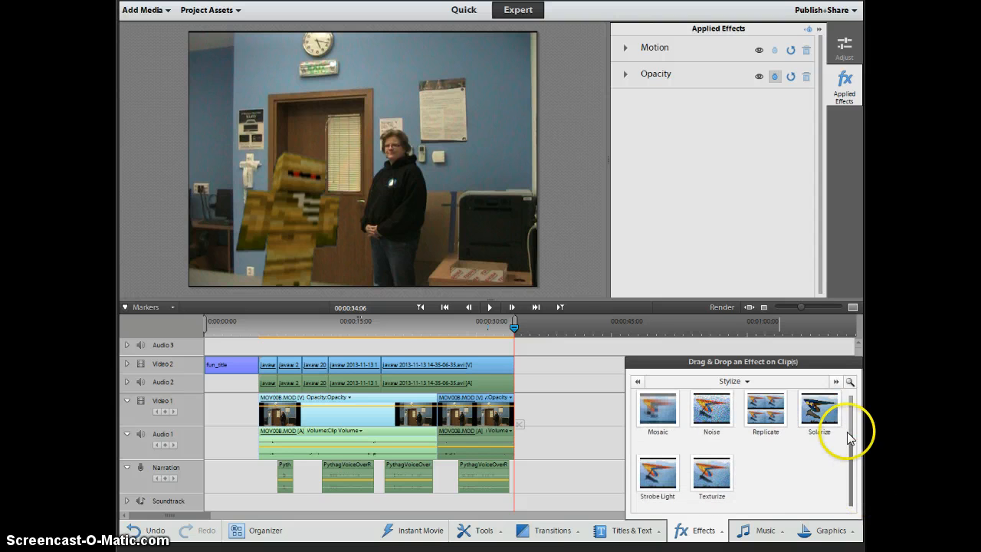
click(835, 380)
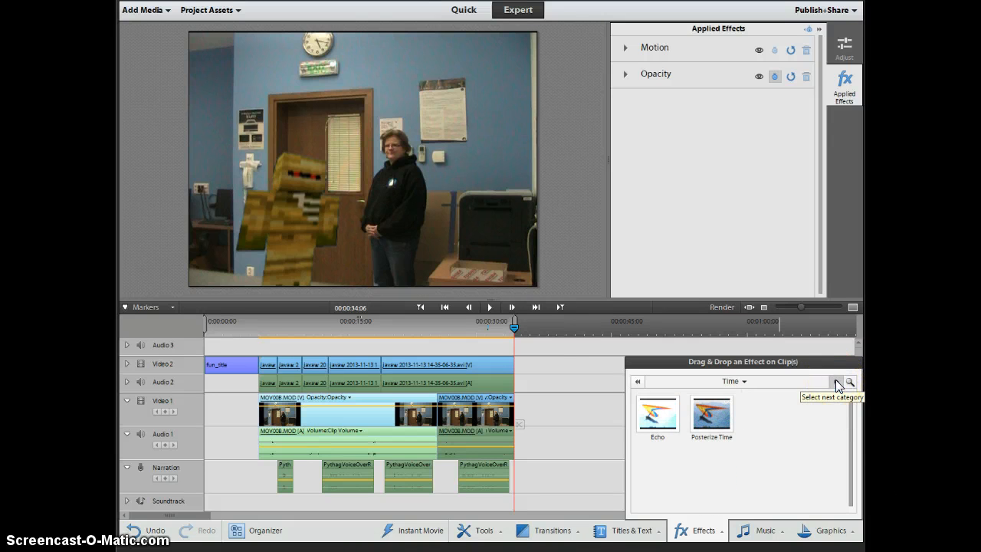
click(835, 380)
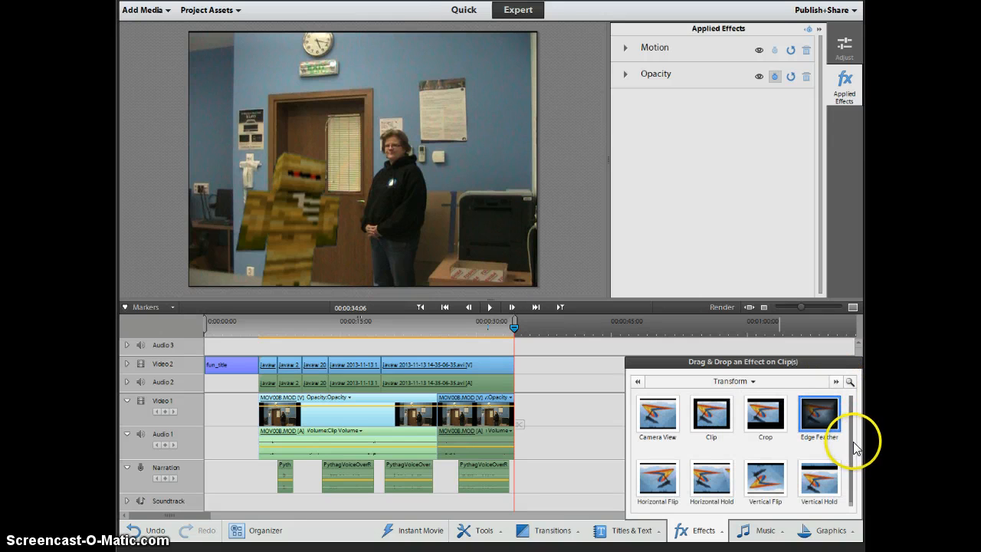
drag(853, 444, 855, 470)
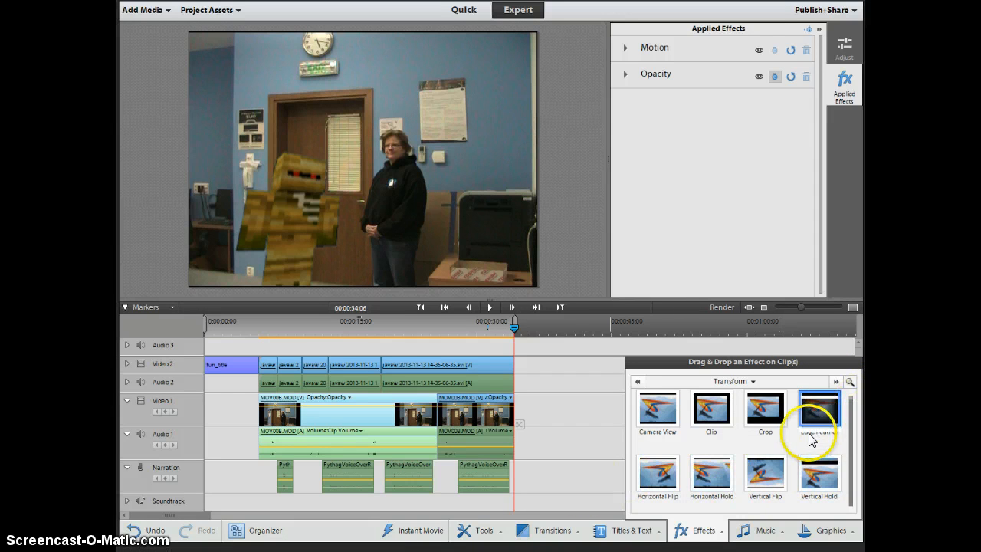
click(835, 380)
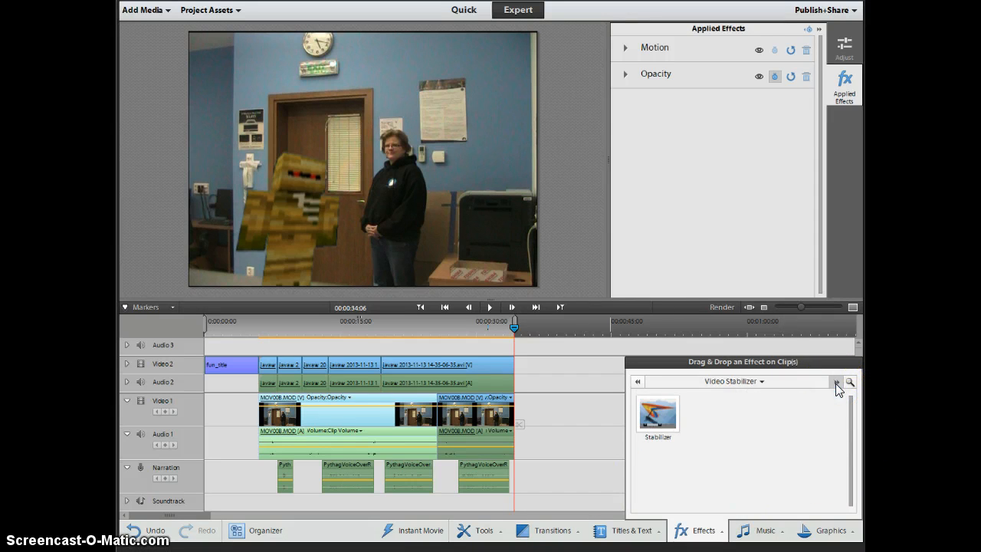
click(835, 382)
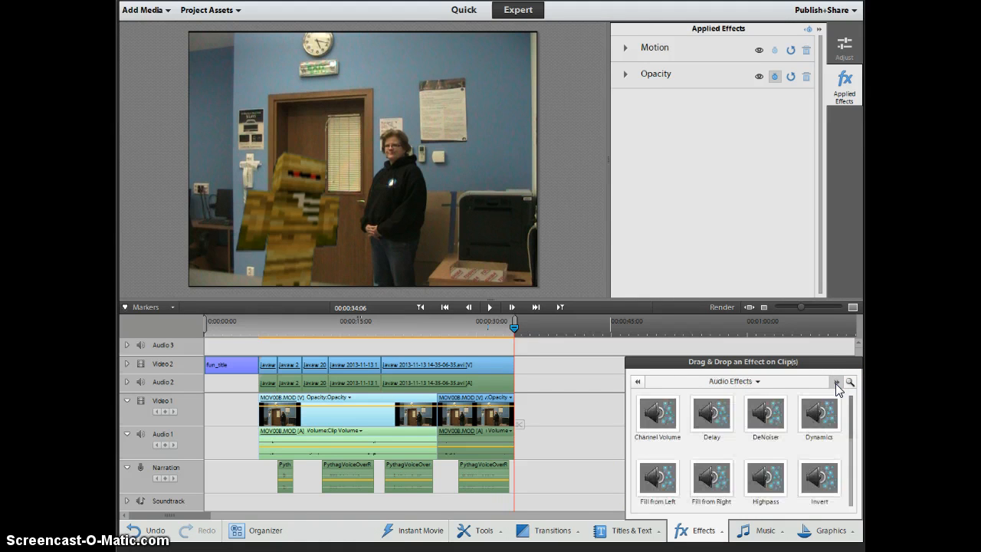
click(835, 383)
click(730, 383)
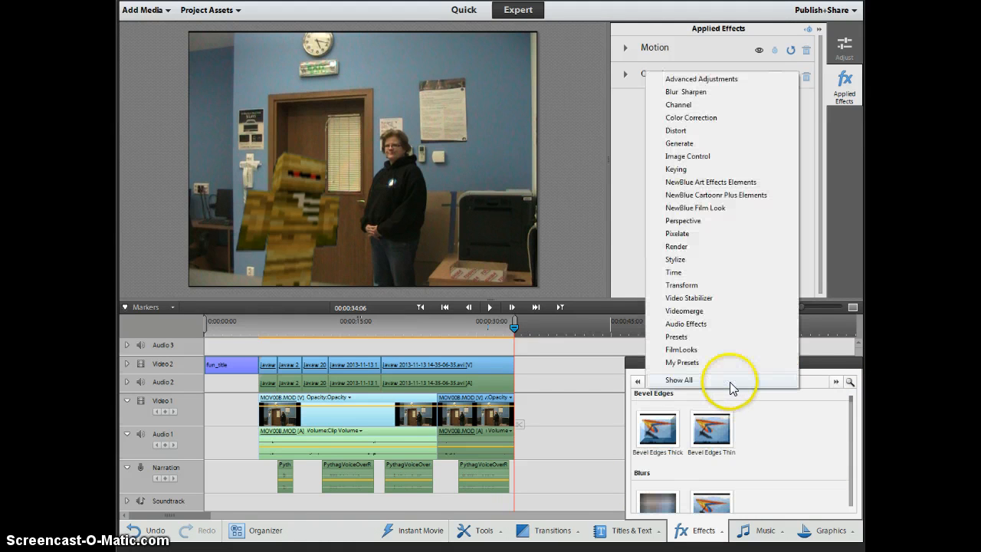
click(699, 80)
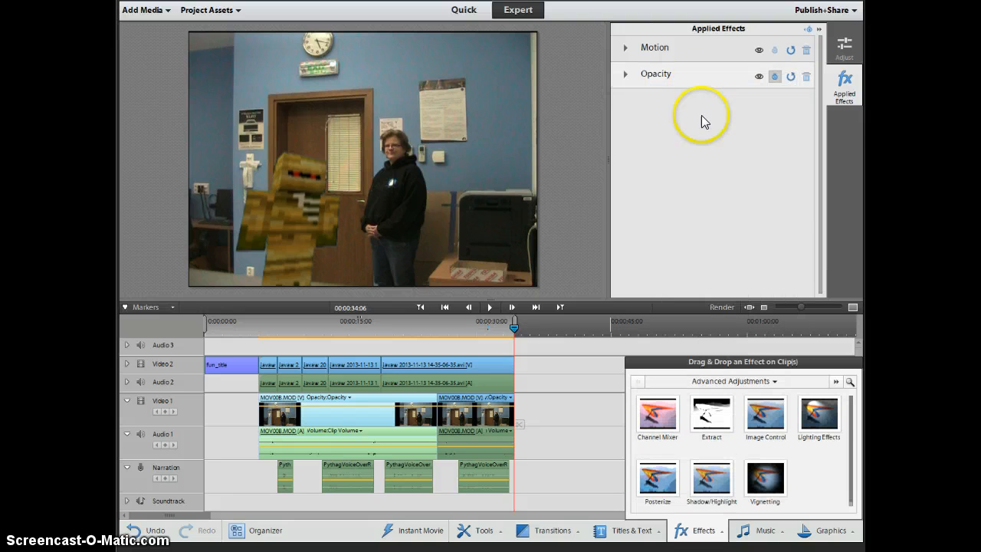
Search all effects for "fade to black", clear the search and close the effects library
click(848, 381)
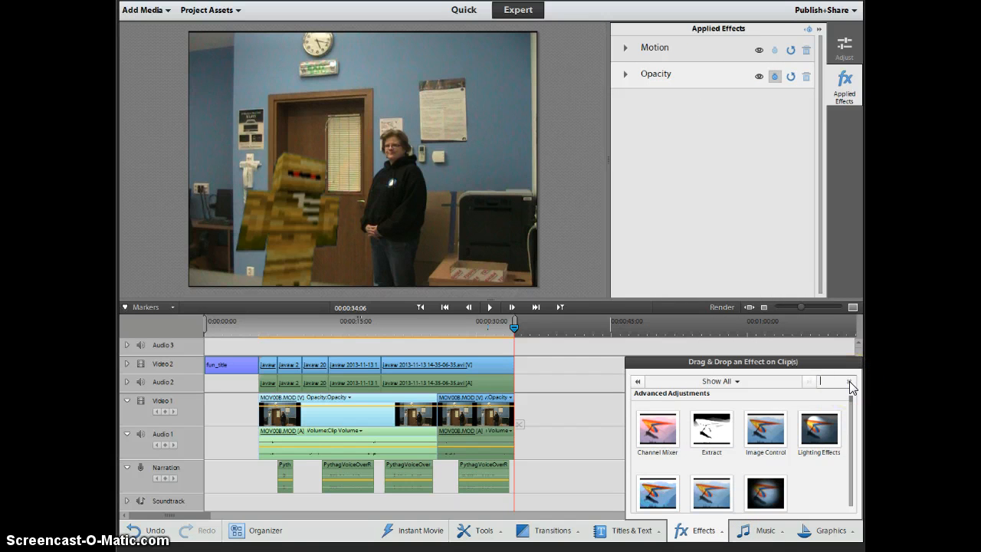
text(fade to)
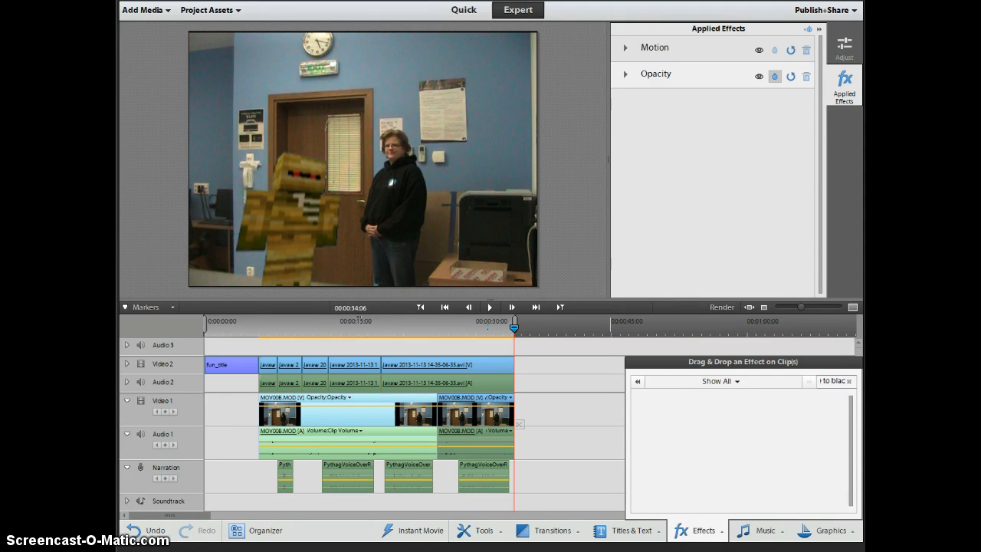
key(BackSpace)
key(BackSpace)
key(BackSpace)
key(BackSpace)
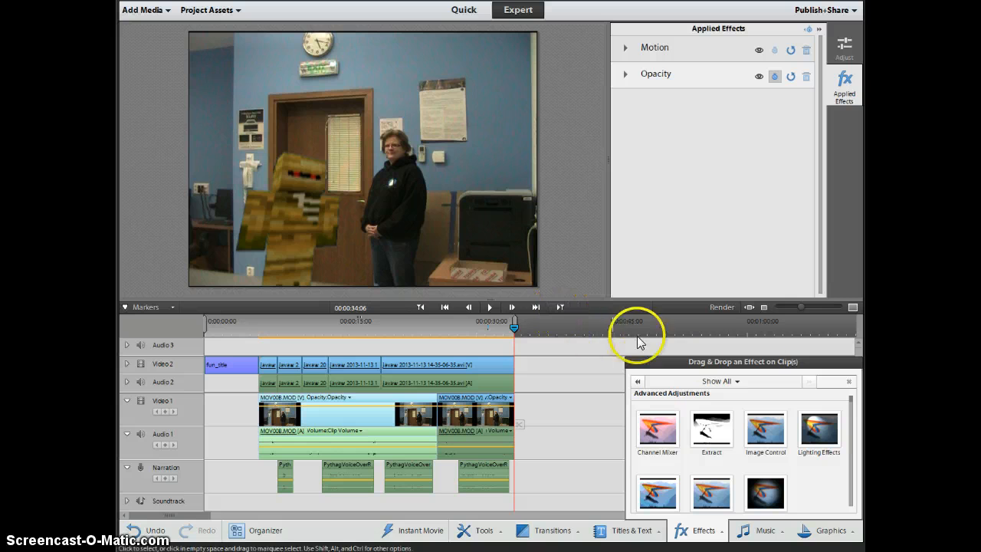
click(835, 384)
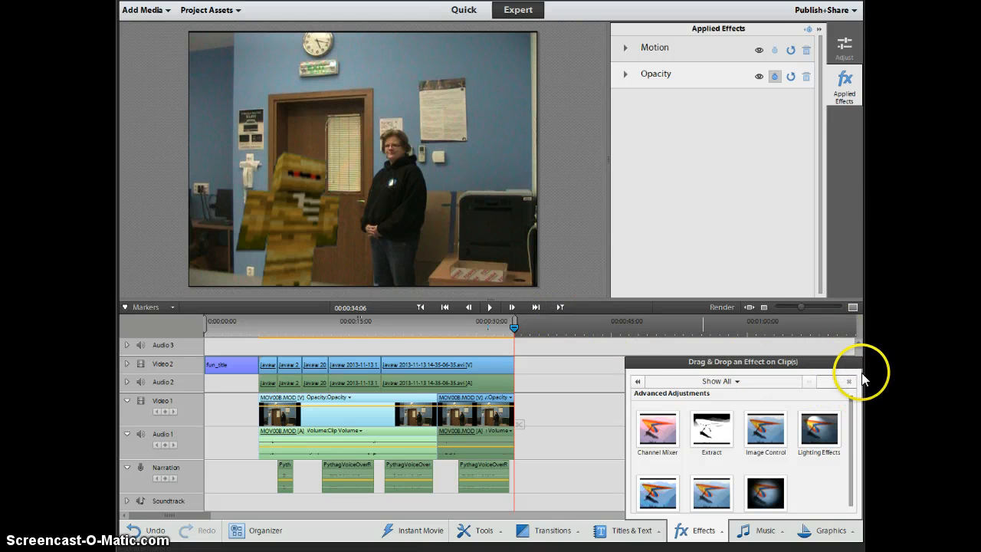
click(707, 494)
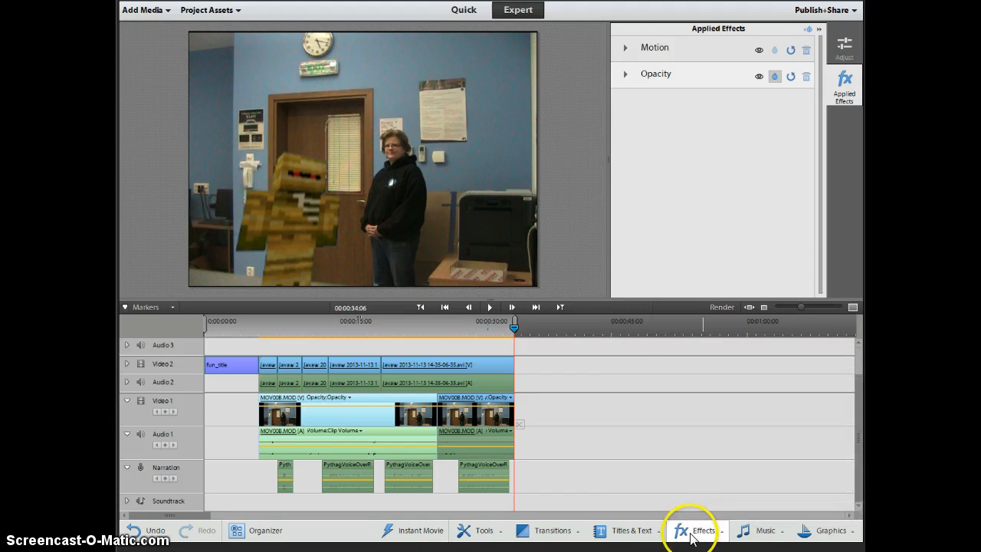
Add the fun_credits title from the General category's Fun set to Video 1, directly after the last clip
click(643, 534)
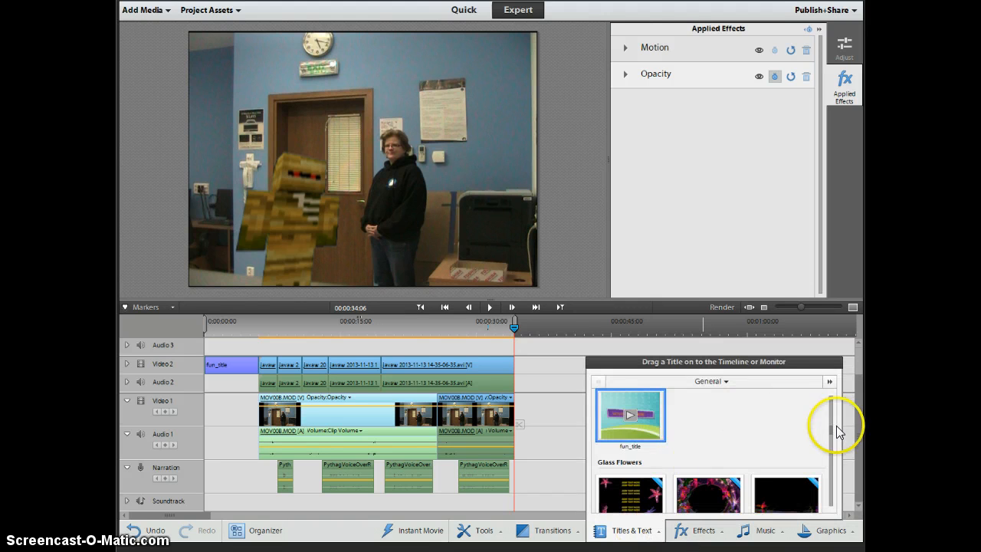
scroll(834, 432, down, 5)
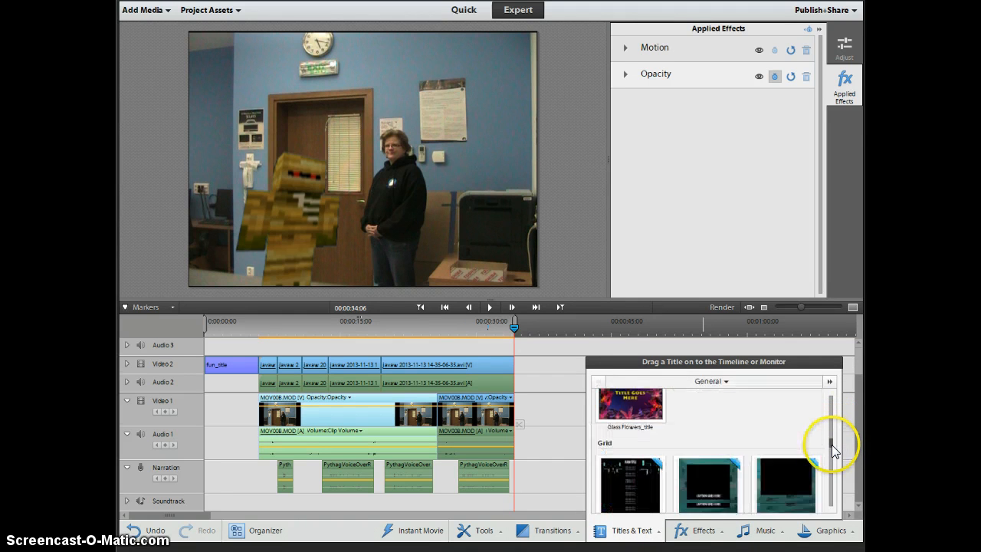
drag(833, 446, 833, 425)
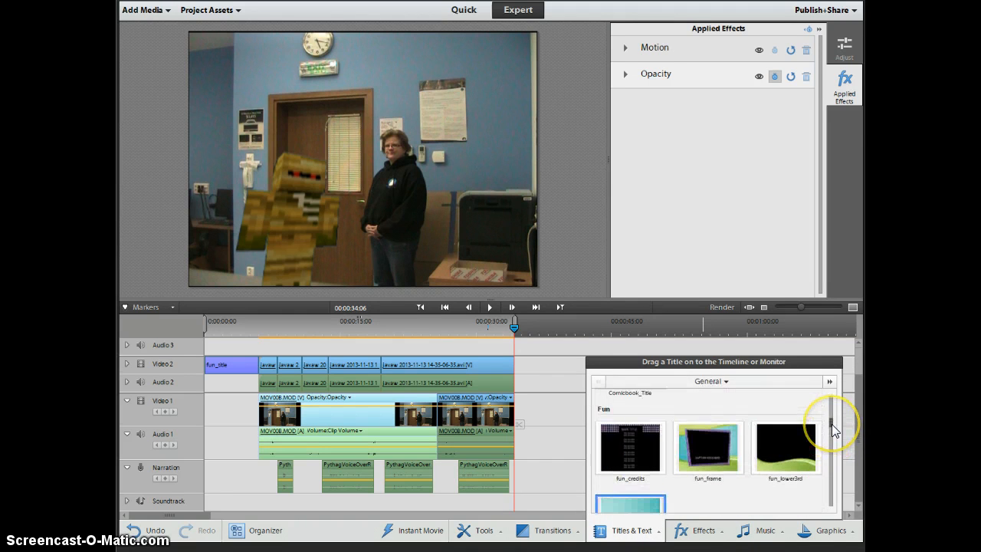
click(633, 448)
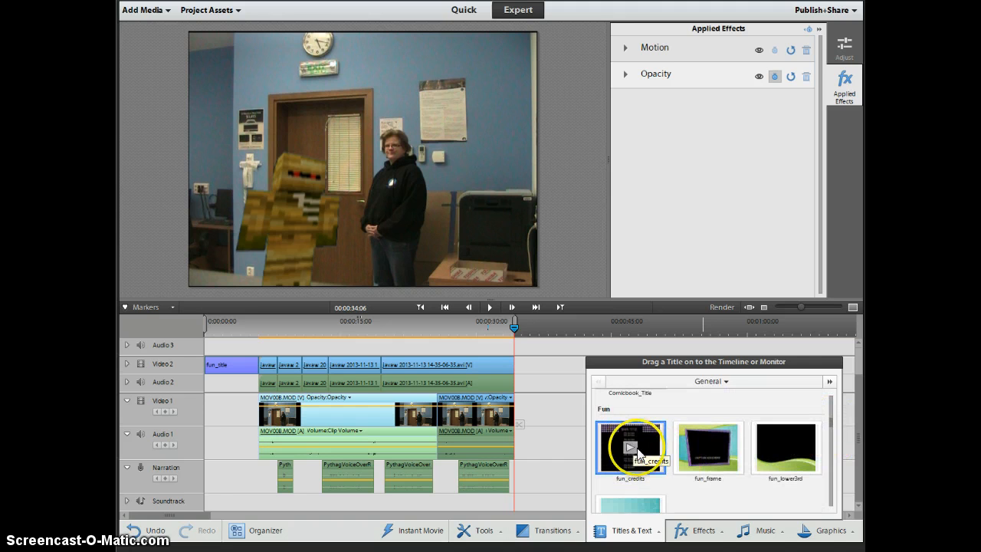
drag(638, 452, 516, 409)
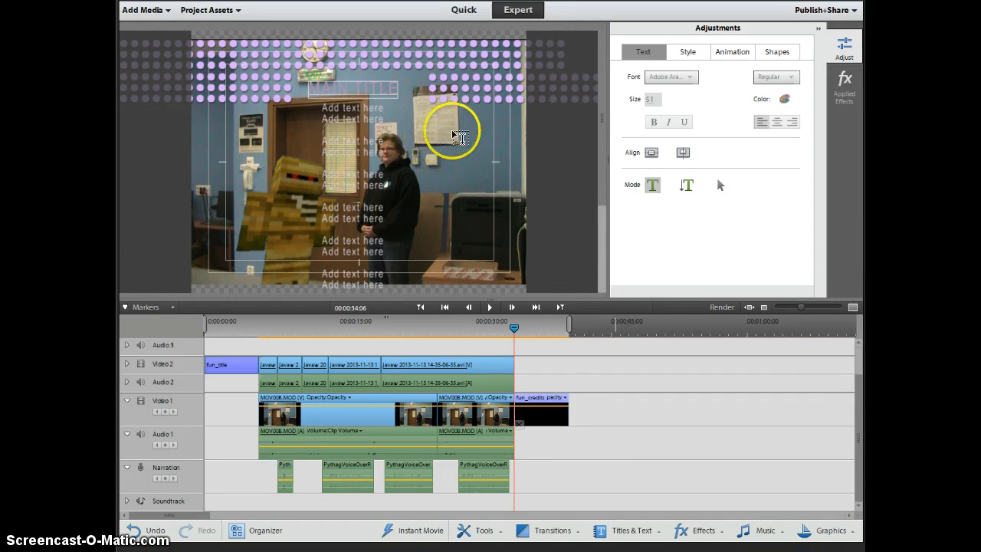
Replace the MAIN TITLE heading of the credits title with "Credits", viewing it on the credits clip's black background
click(333, 84)
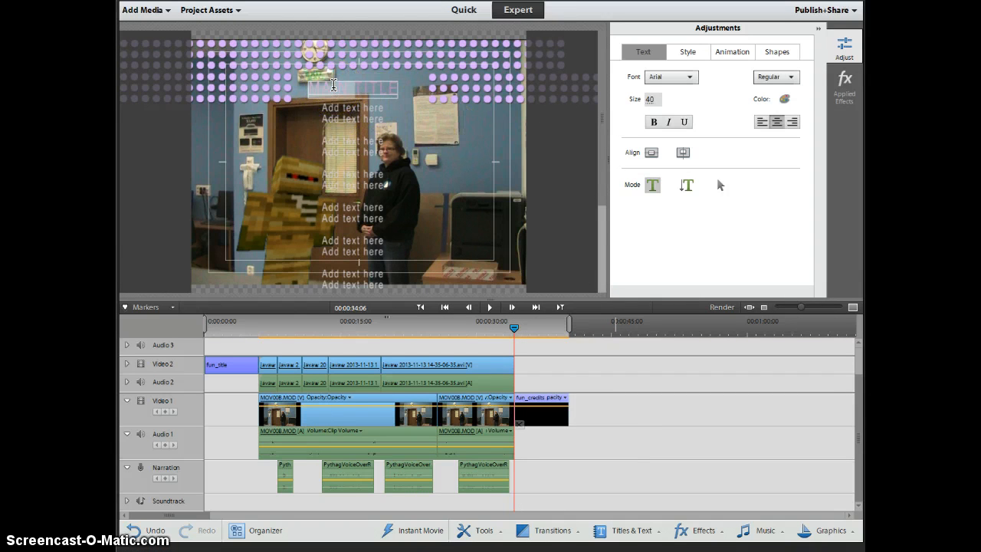
click(338, 80)
click(339, 86)
key(BackSpace)
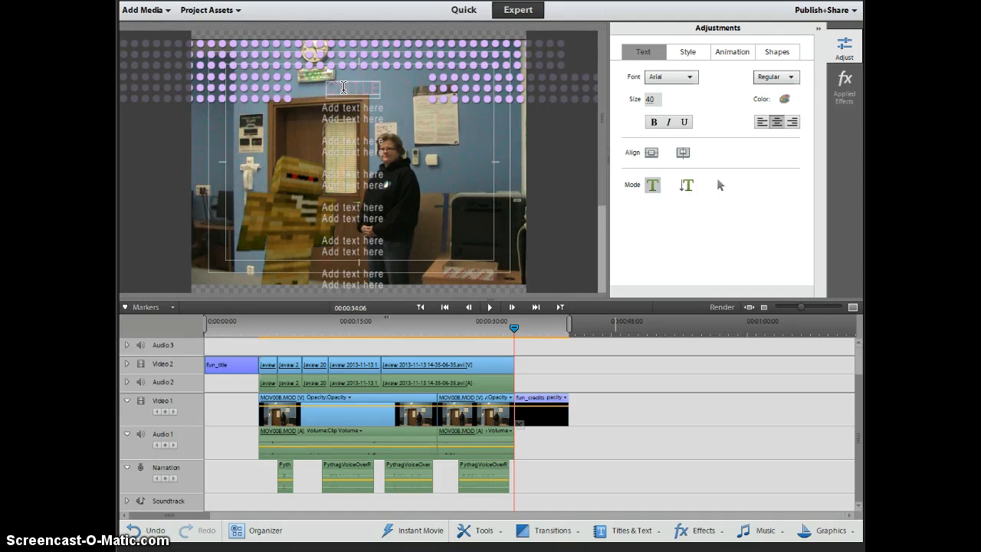
click(348, 84)
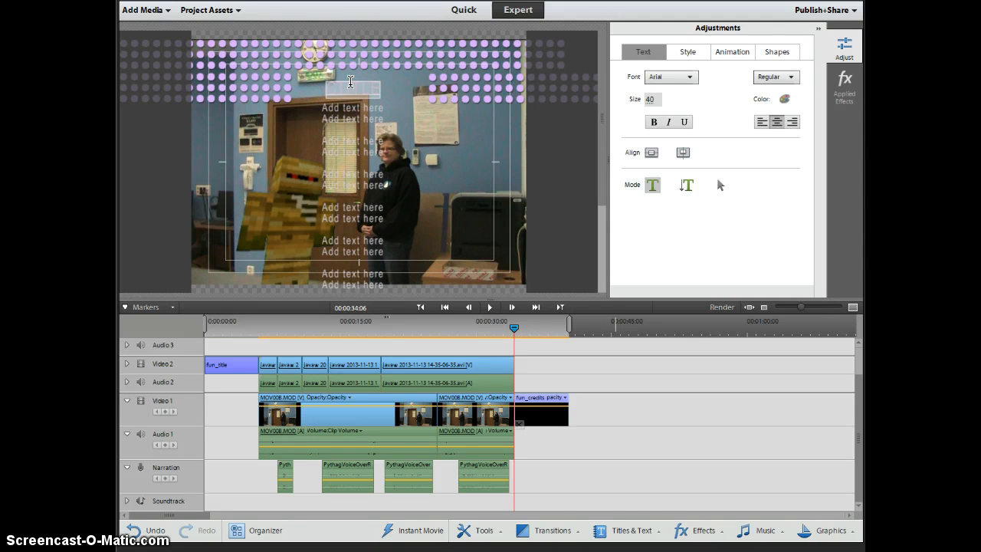
key(BackSpace)
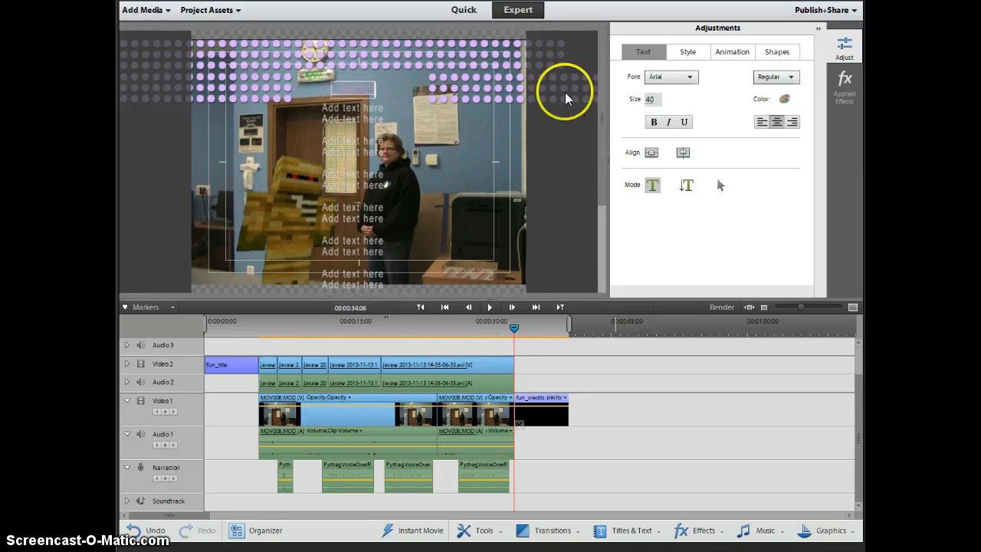
click(537, 331)
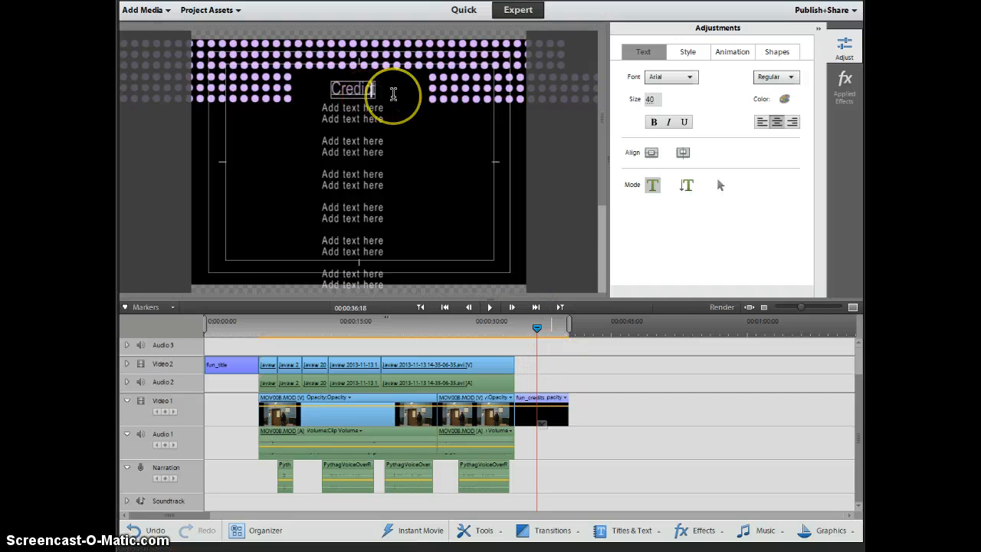
key(BackSpace)
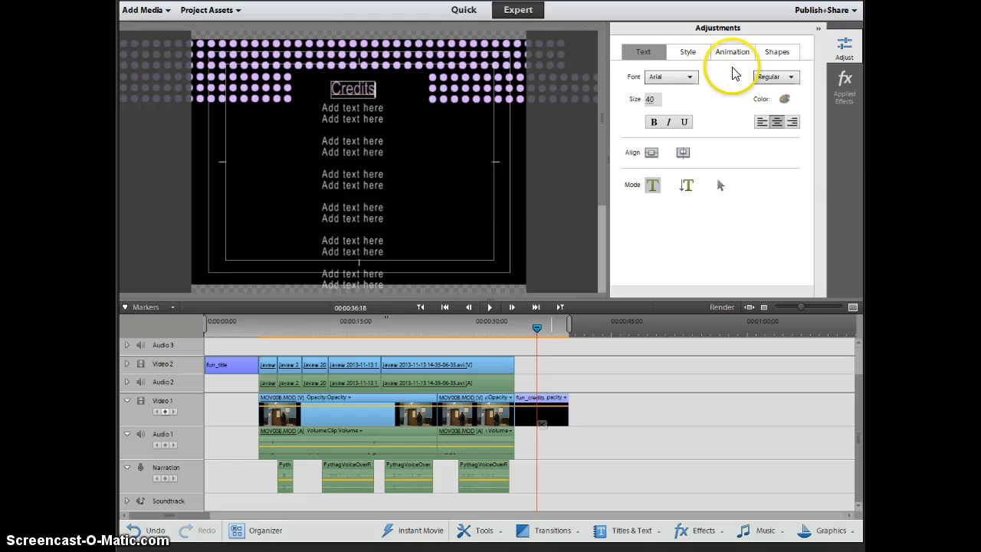
Stretch the placeholder text block beneath the Credits heading wider on both sides
click(720, 185)
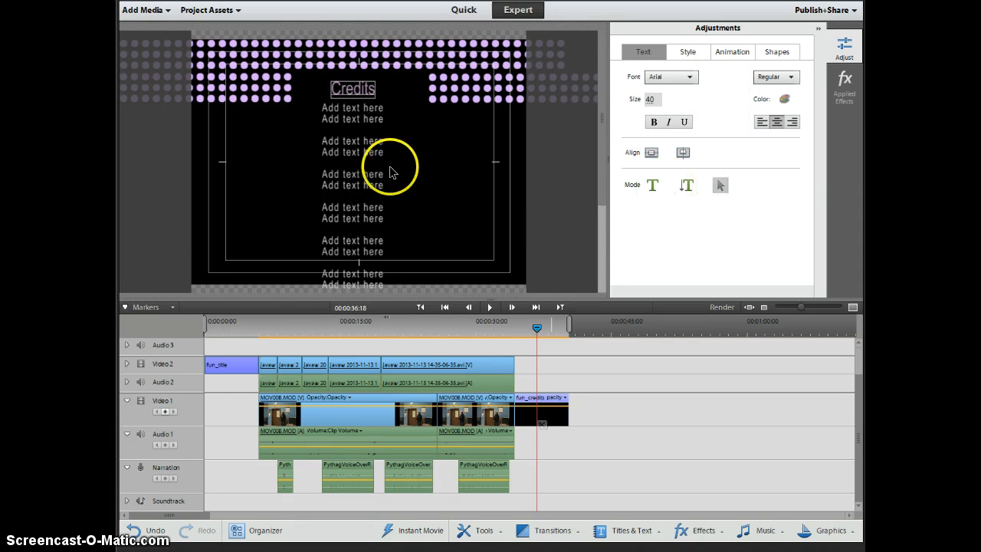
click(350, 148)
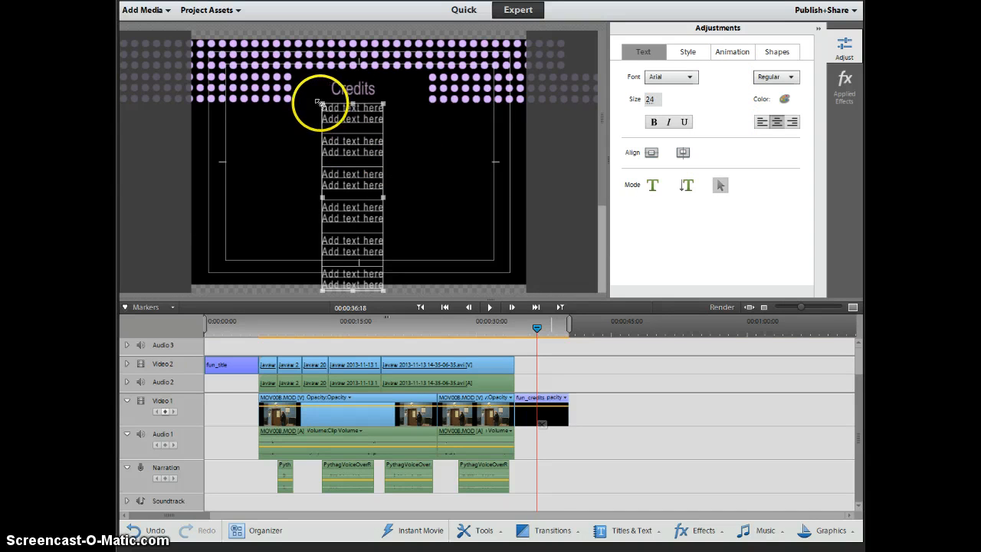
drag(320, 104, 276, 99)
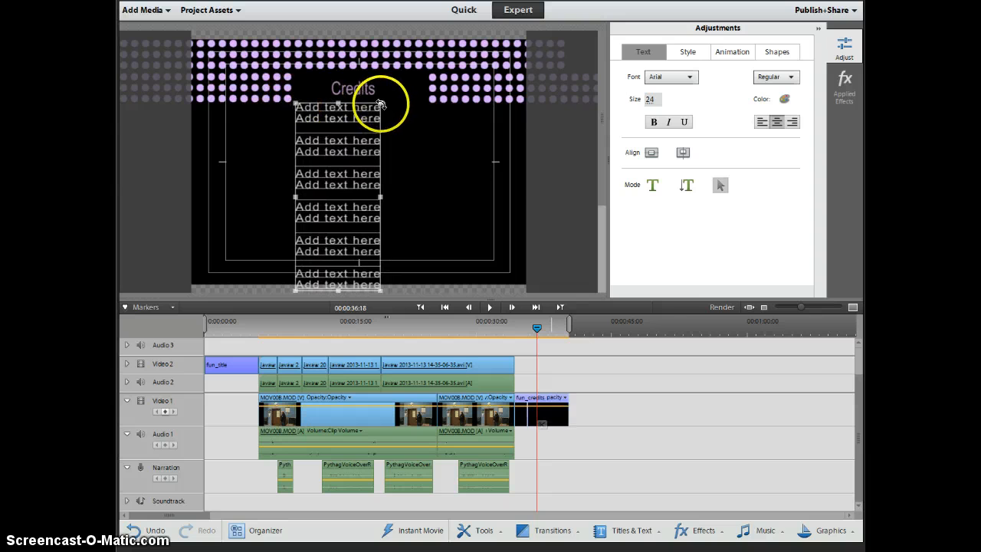
drag(380, 103, 426, 100)
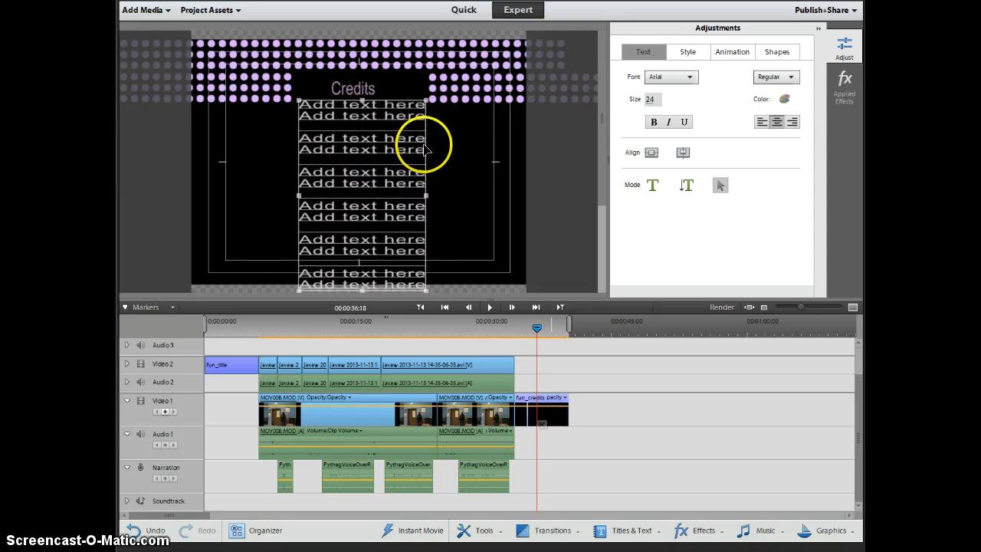
Replace all placeholder text in the stretched block with a "Filming:" credit naming the filmer, and shift it slightly down
double_click(367, 198)
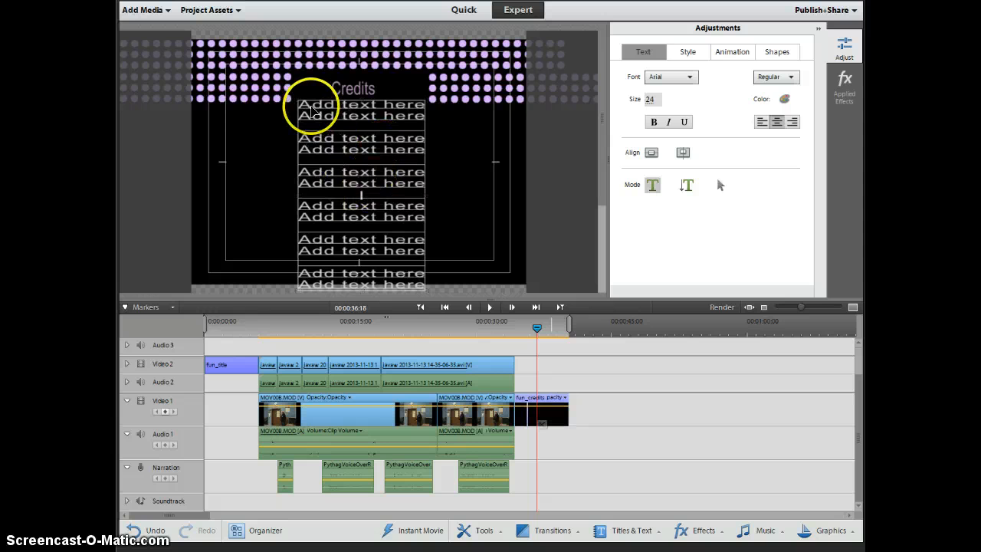
key(ctrl+a)
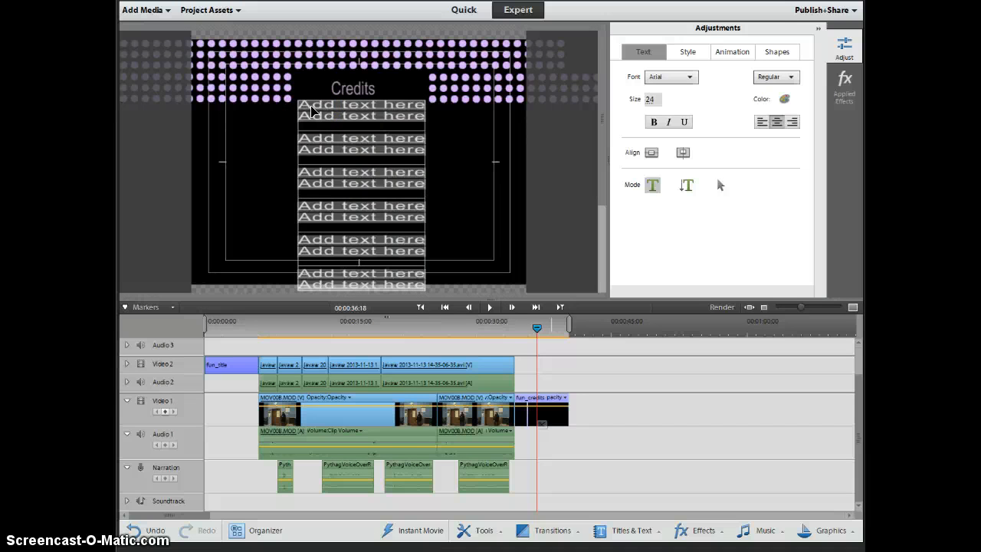
key(BackSpace)
text(F)
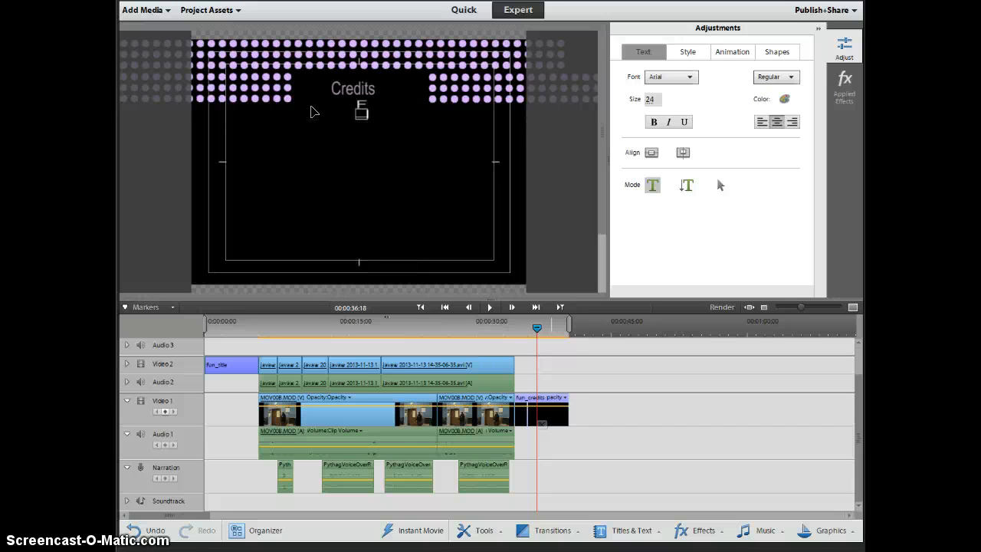
text(ilming)
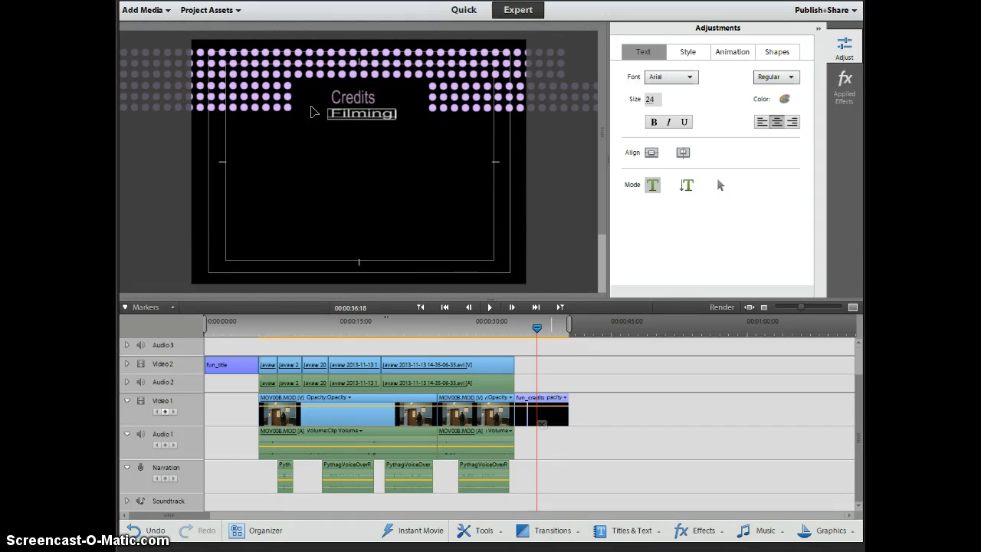
text(: Ms)
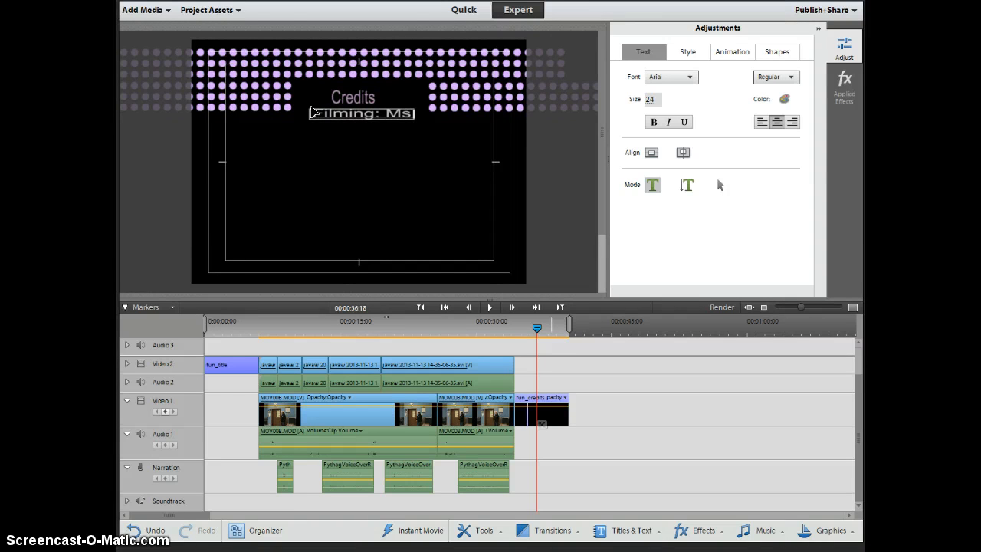
text(. MacDonald)
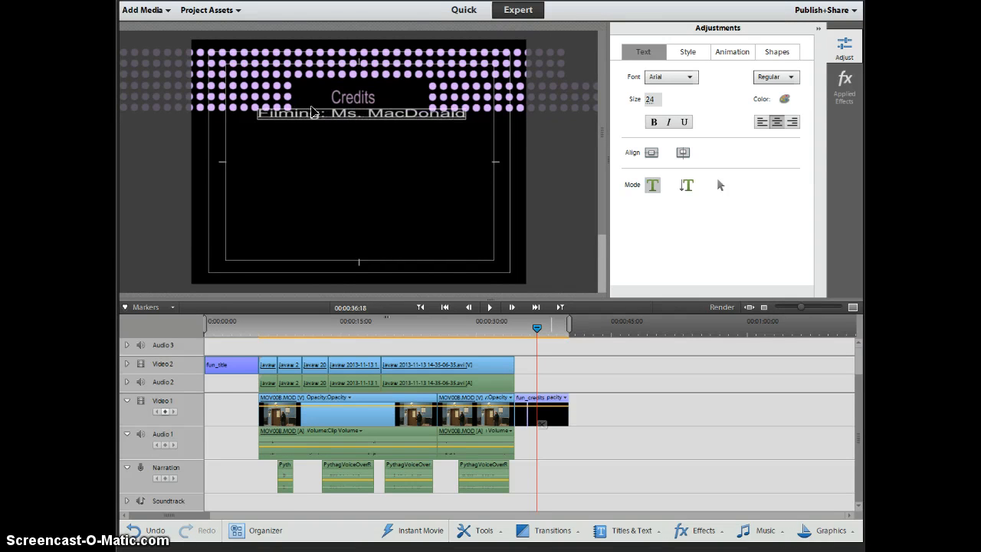
click(367, 116)
drag(365, 122, 369, 125)
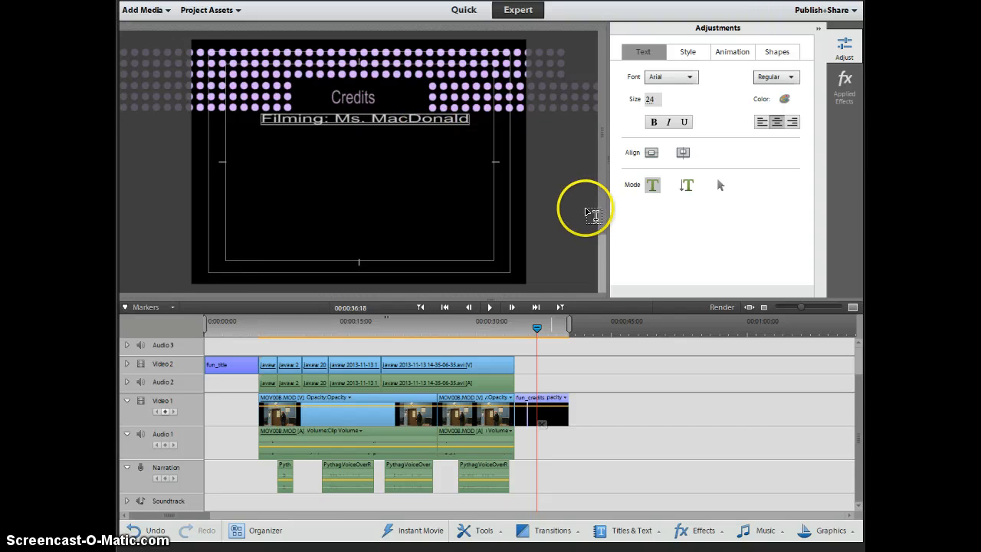
Undo the text replacement and the stretching of the credits text block
click(689, 52)
click(732, 52)
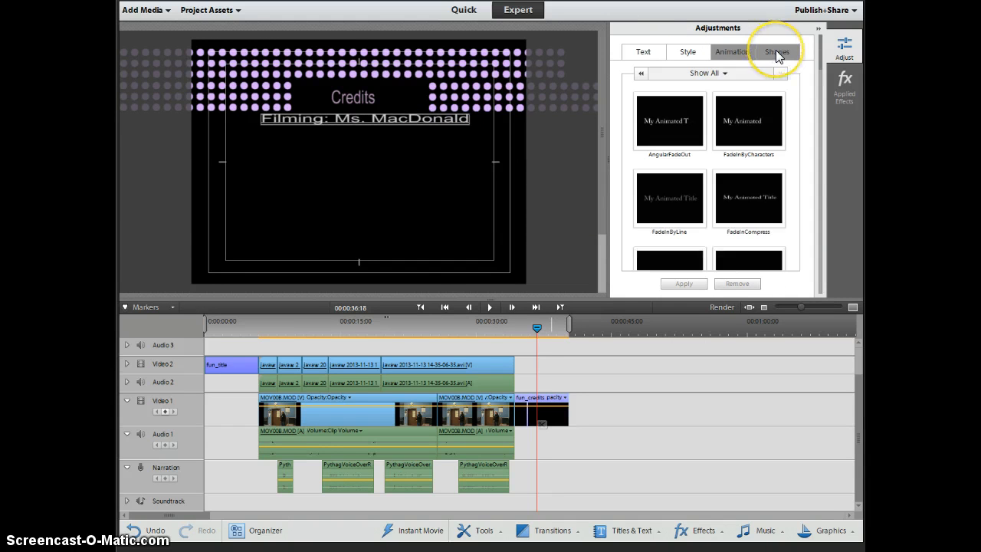
click(775, 52)
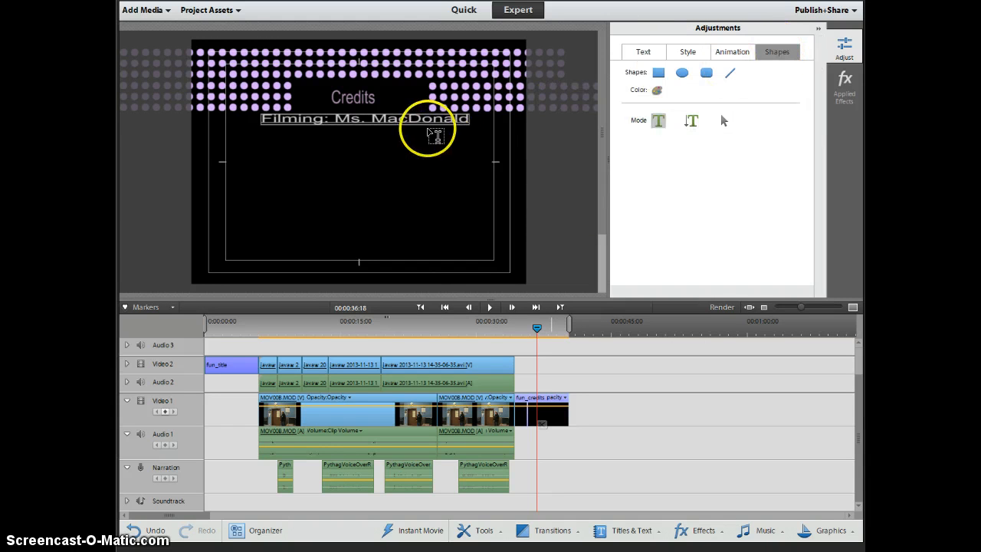
key(ctrl+z)
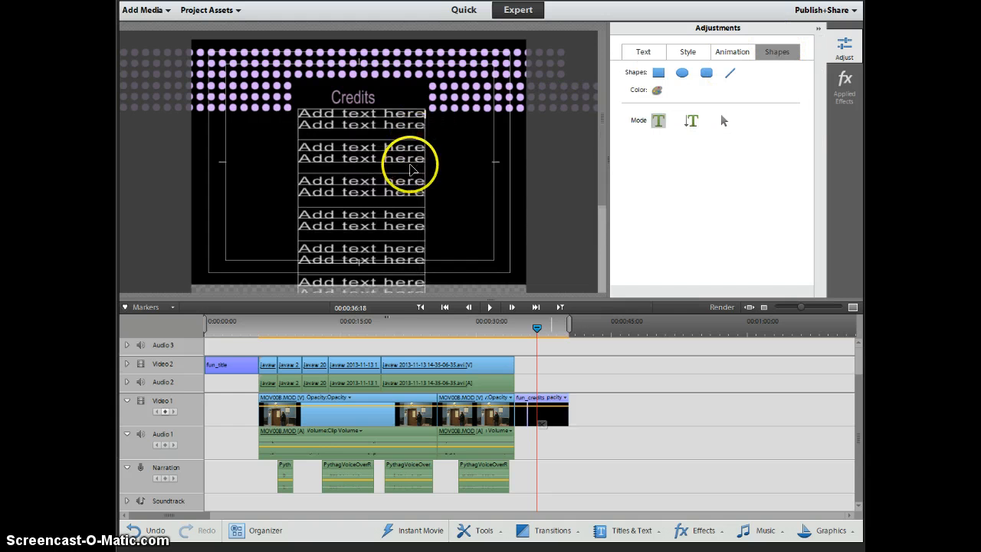
key(ctrl+z)
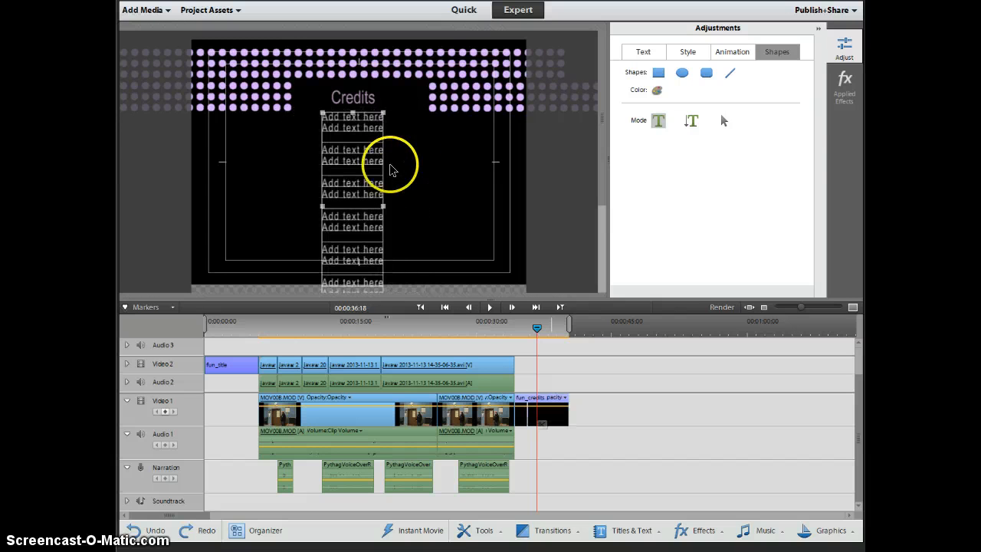
Replace all placeholder text beneath the Credits heading with a "Filming:" line giving the filmer's name
click(346, 126)
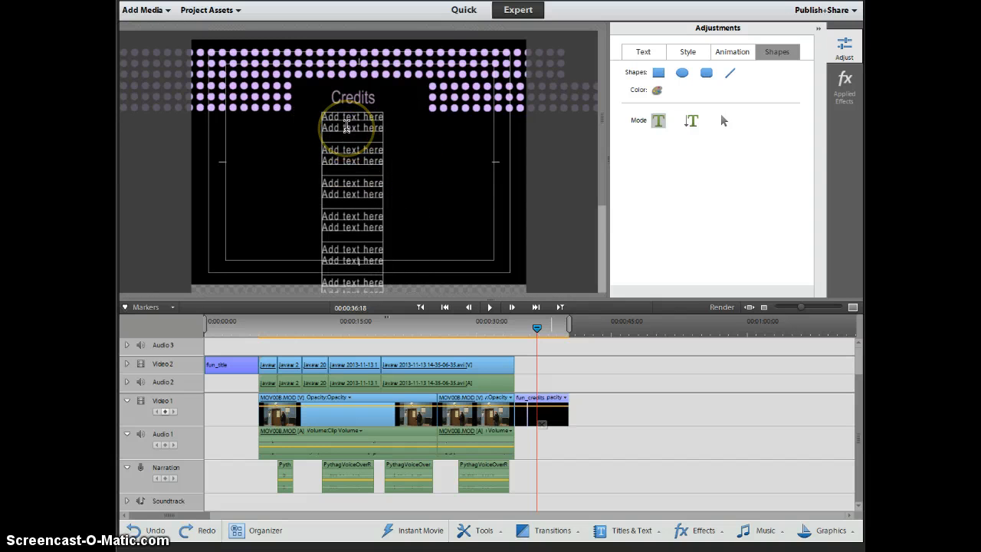
click(347, 130)
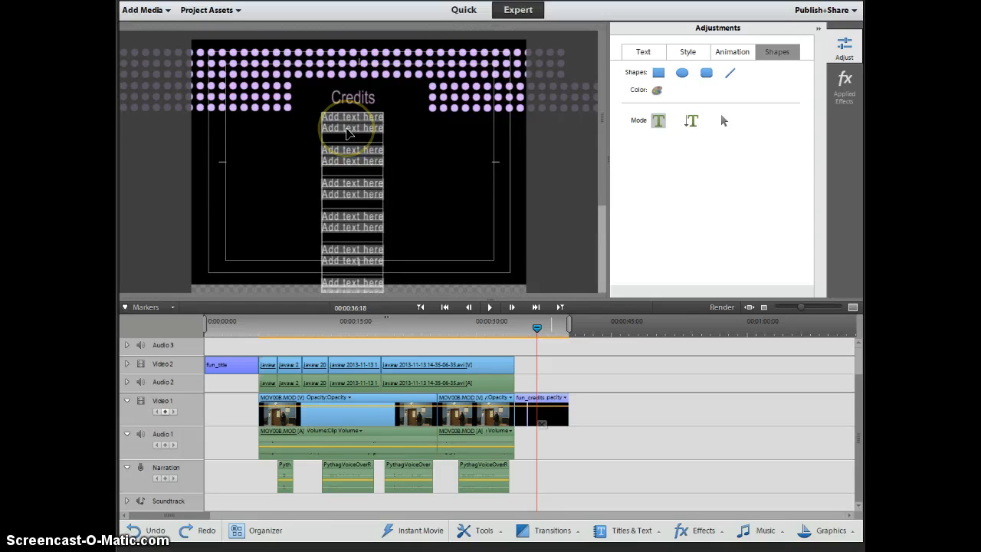
key(Delete)
click(346, 126)
click(346, 126)
text(Filing)
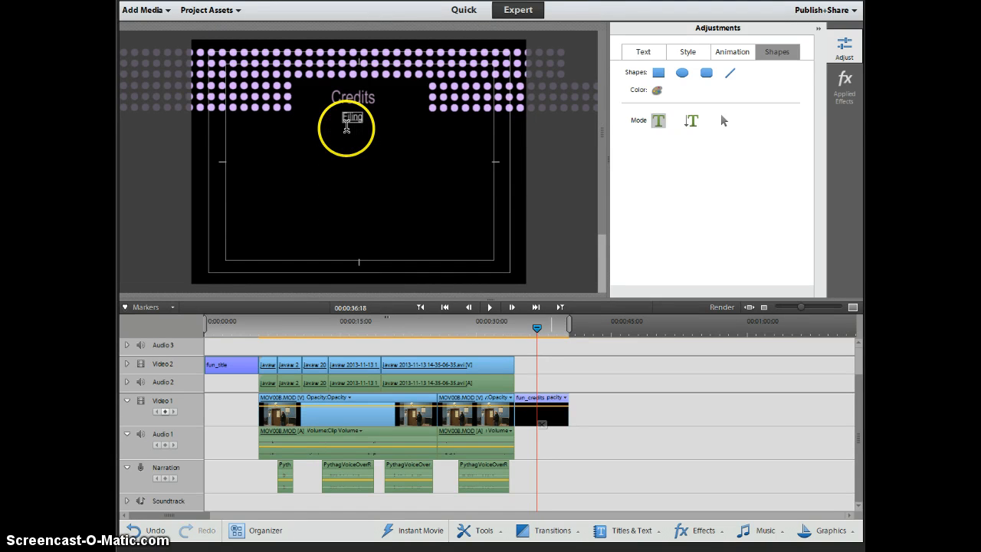
key(BackSpace)
key(BackSpace)
key(BackSpace)
click(346, 126)
text(ming: Ms. M)
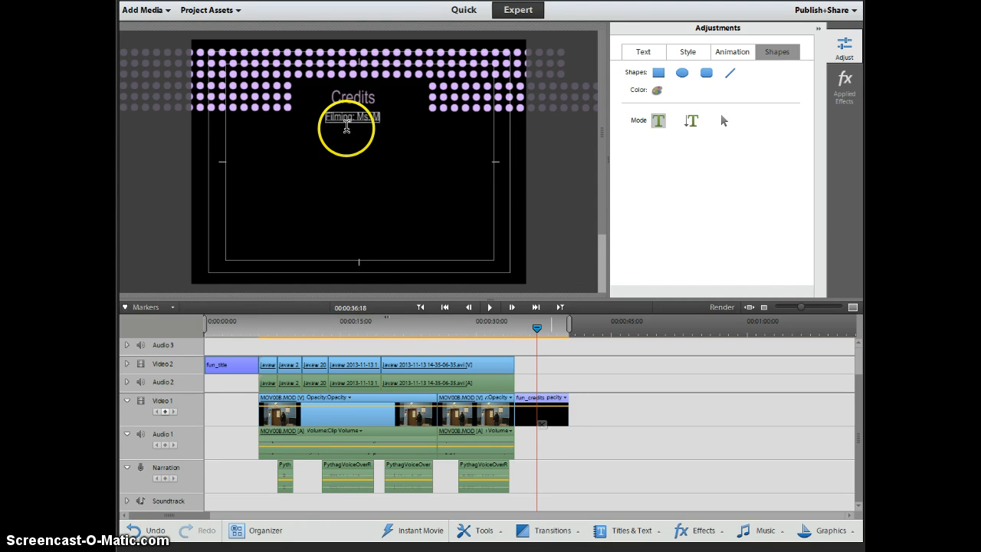
text(acDonald)
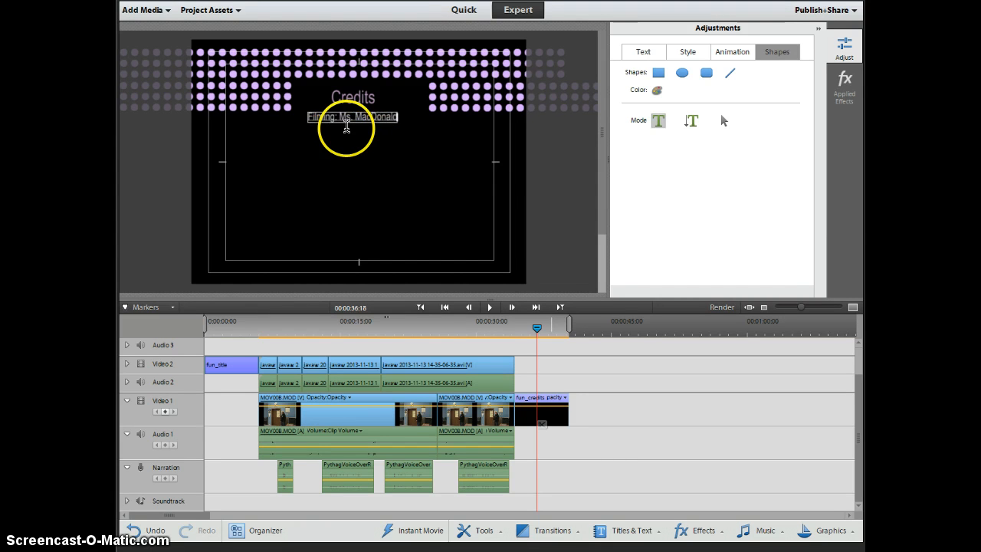
Add "Starting:", "Minecraft Filming:" and "Scripting:" lines below the filming credit, each followed by the contributor's name
key(Return)
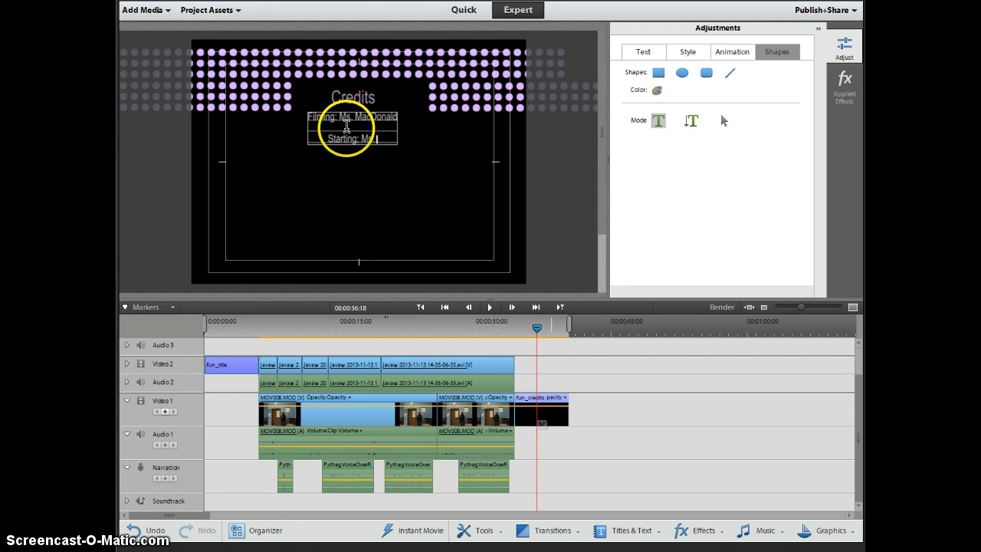
text(Starting: Ms. MacDonald)
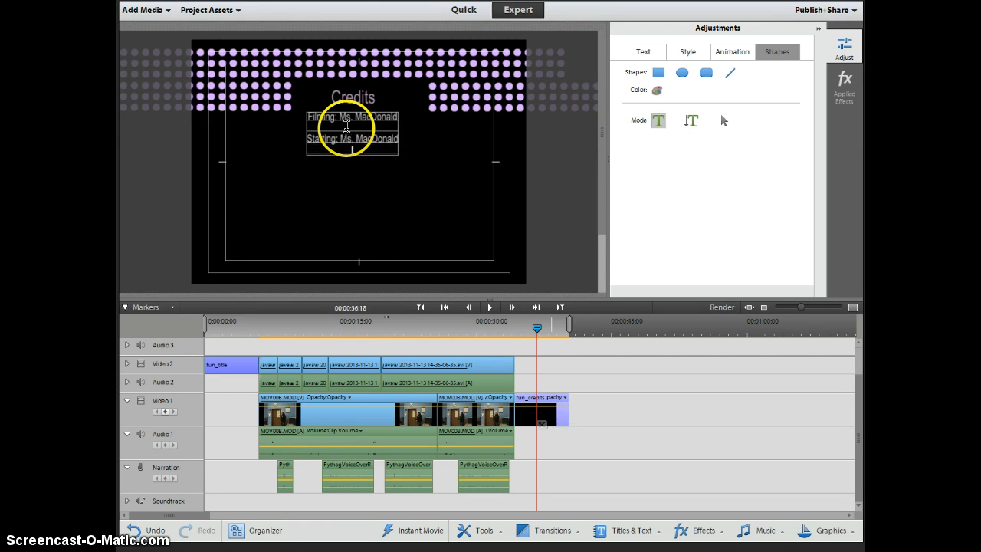
key(Return)
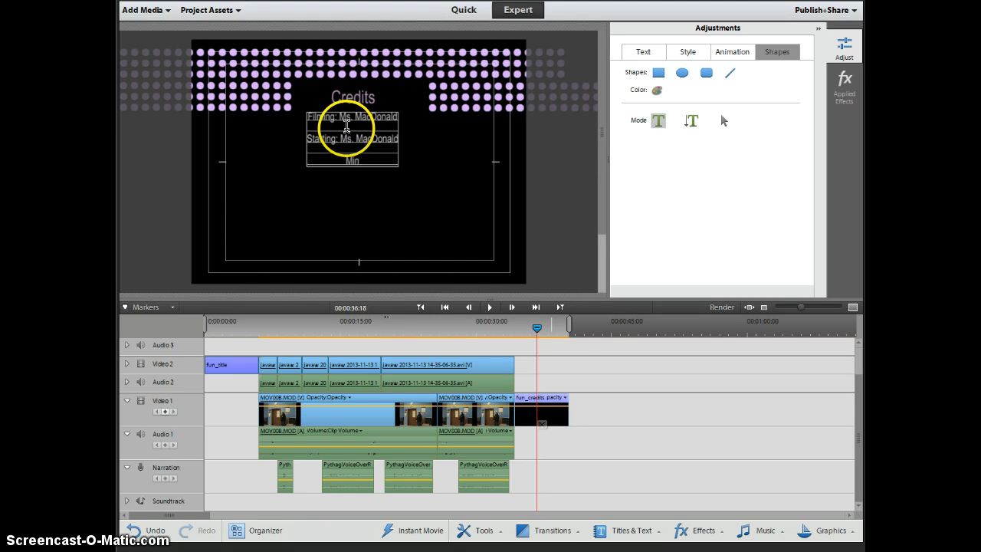
text(Minecraft Filming: Ms. MacDonald)
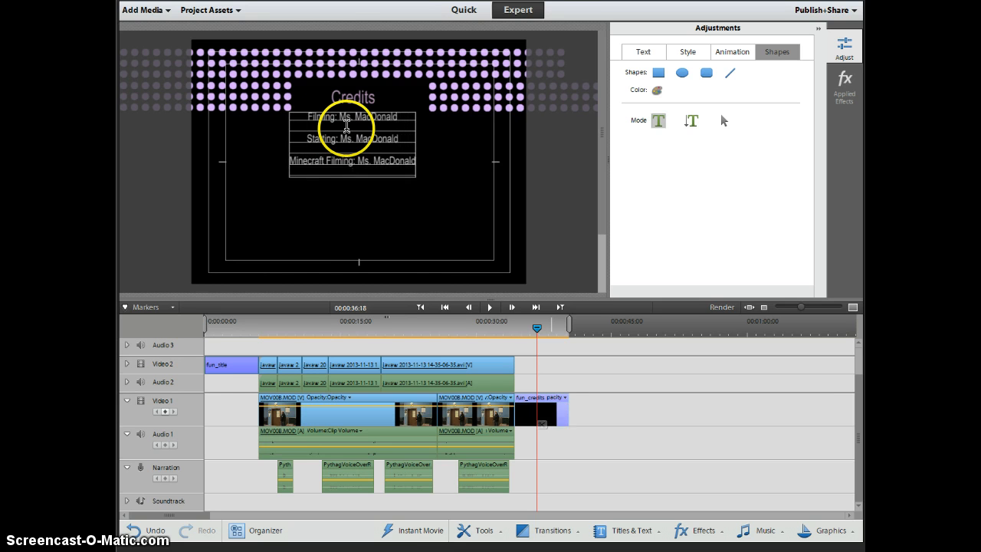
key(Return)
text(Scripting:)
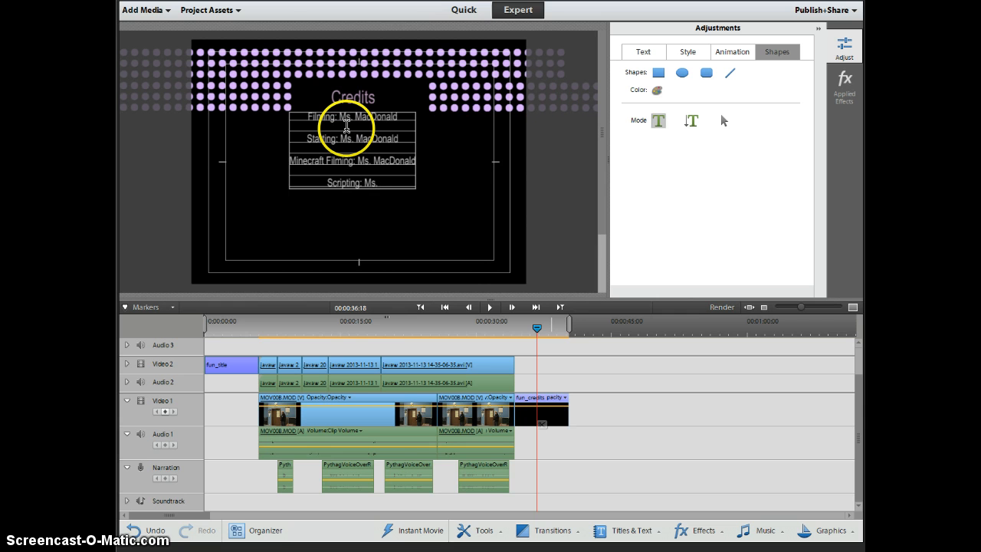
text(Ms. MacDonald)
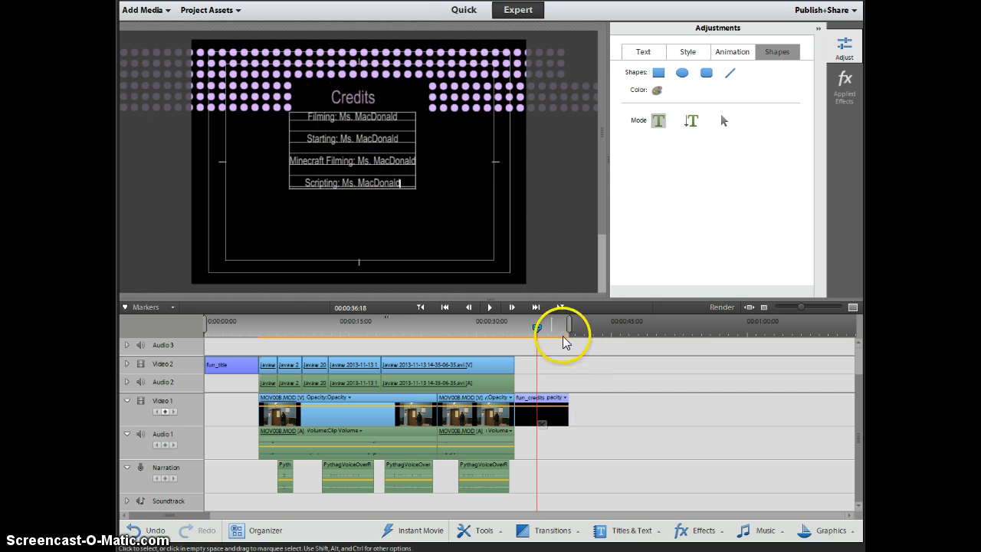
Play the video from shortly before the end of the last clip to preview the closing credits
drag(538, 327, 504, 337)
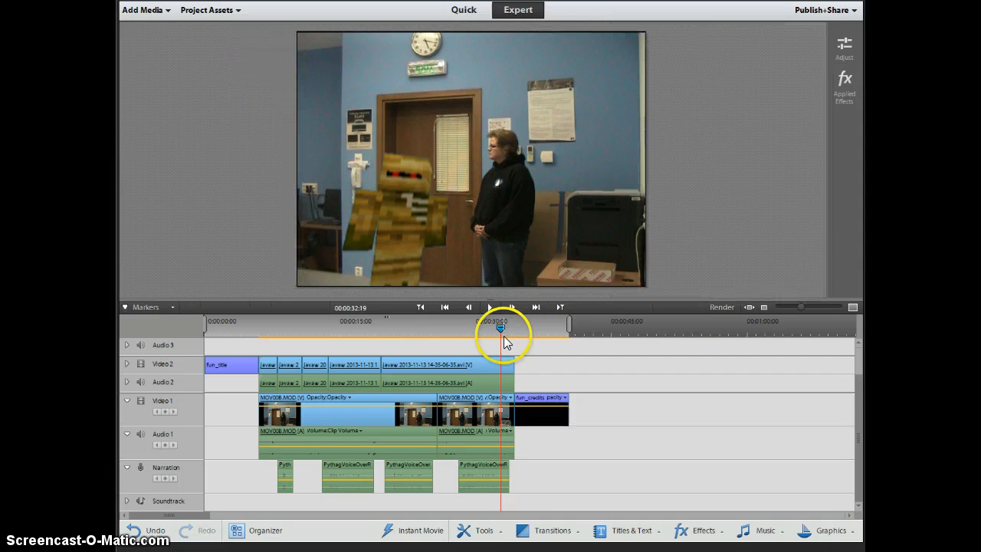
click(490, 306)
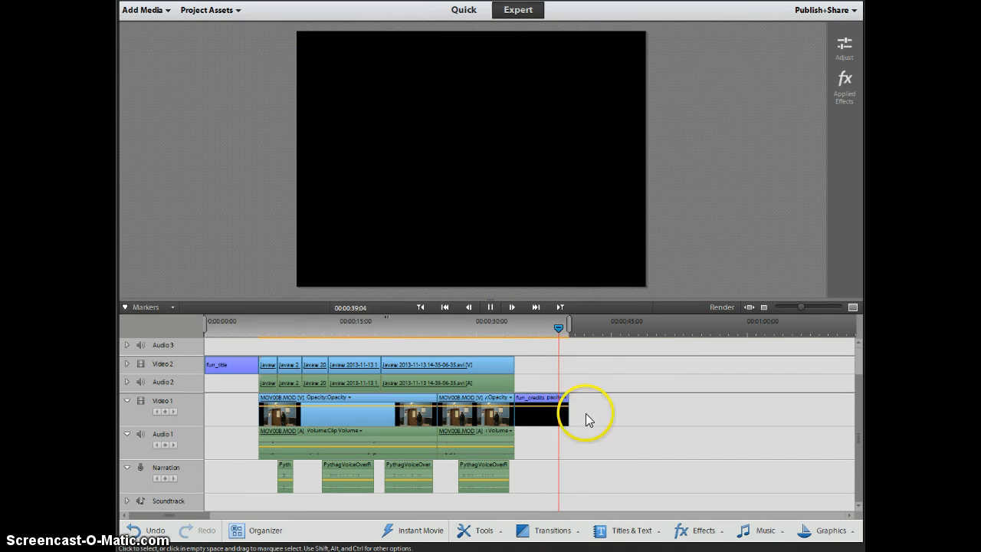
click(490, 306)
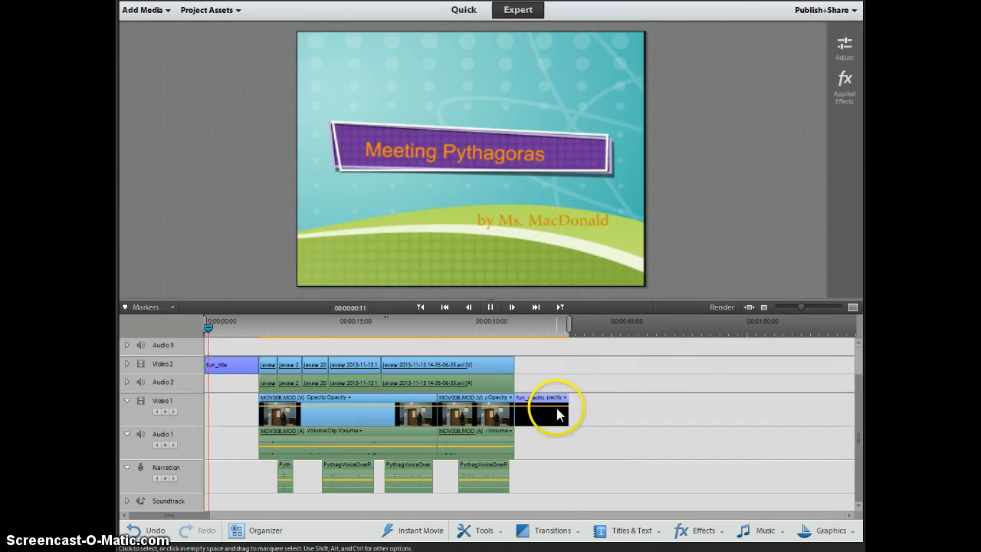
Lengthen the closing credits clip on Video 1 to end at about 47 seconds and preview the credits' start
drag(567, 404, 630, 404)
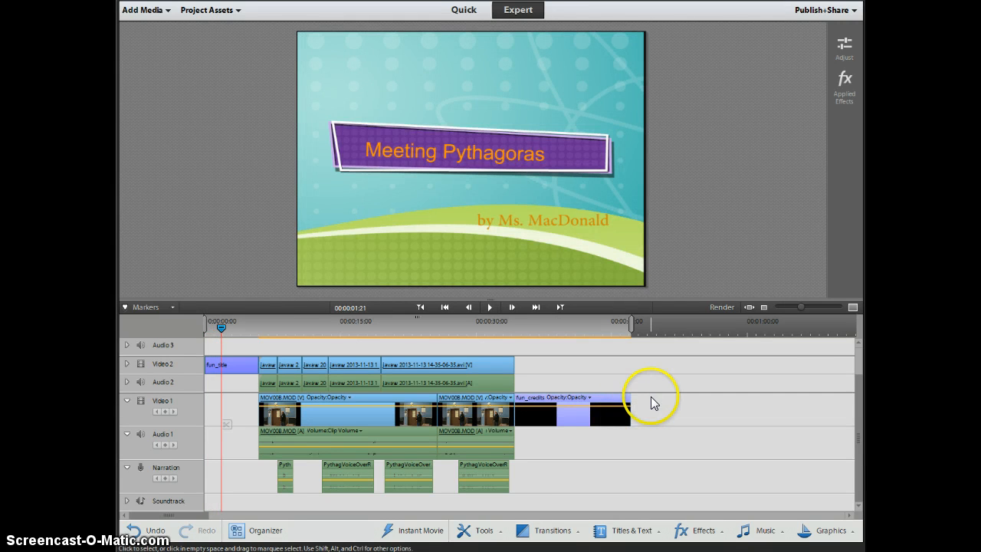
click(496, 323)
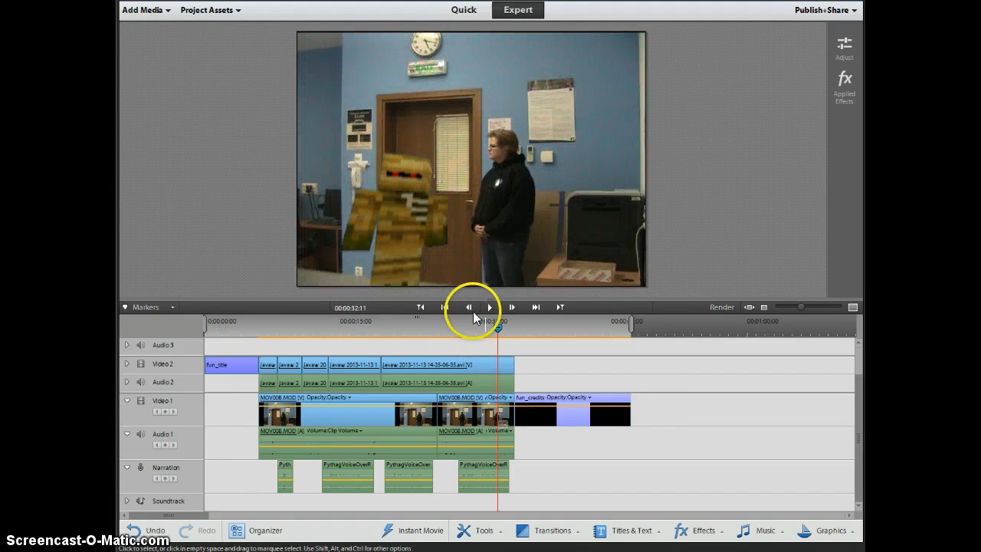
click(491, 305)
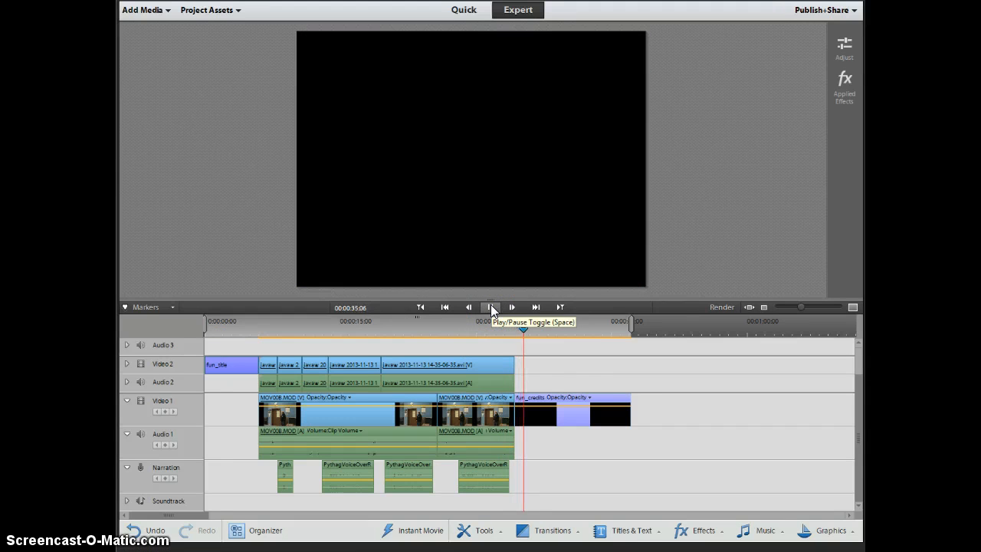
click(490, 305)
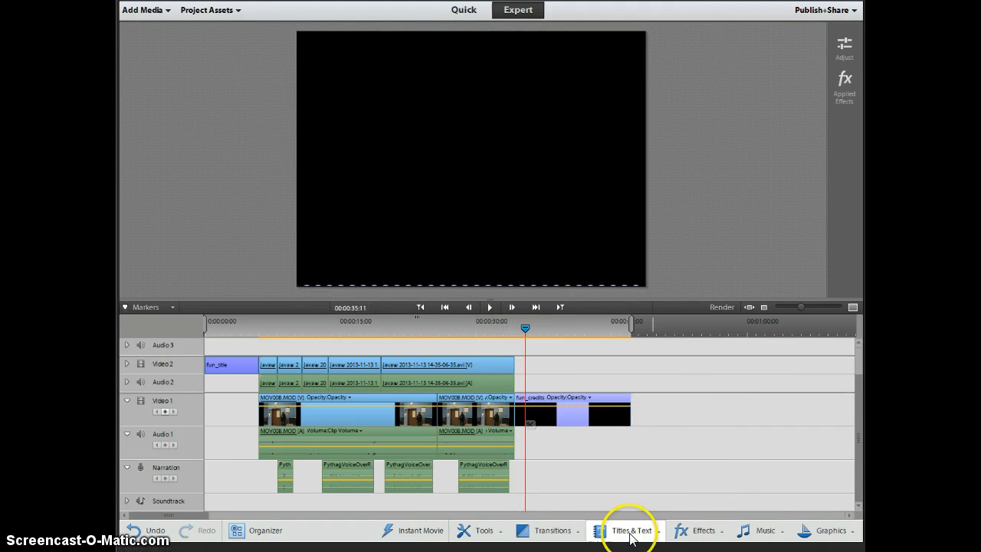
Add a 1-second Dip to Black transition aligned between the last MOV00B.MOD clip and the credits clip
click(525, 534)
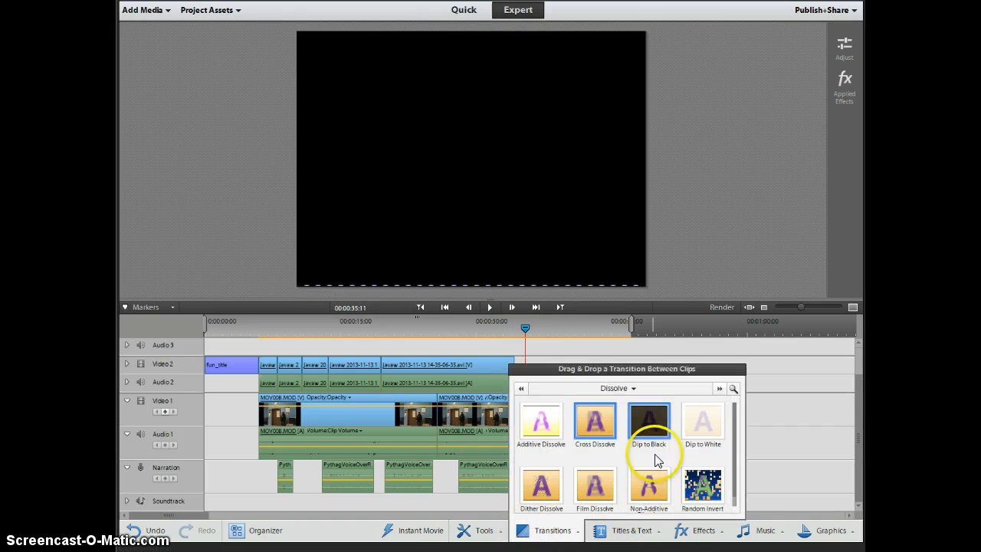
drag(649, 417, 746, 350)
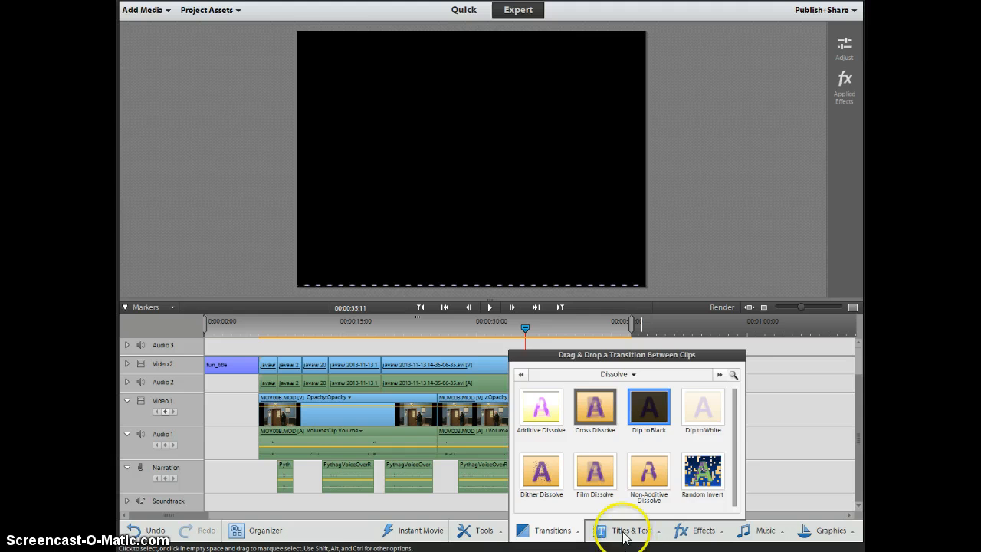
click(547, 527)
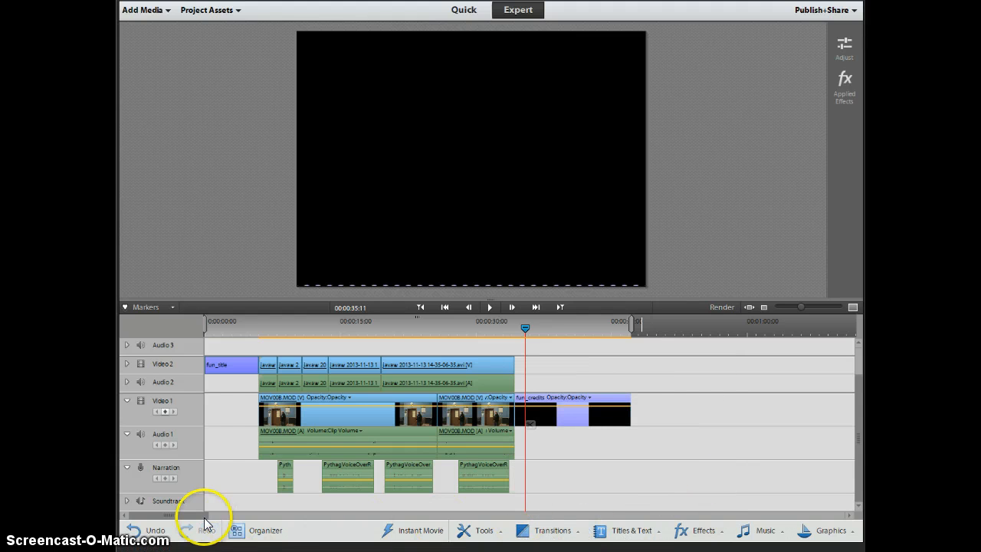
drag(189, 513, 207, 521)
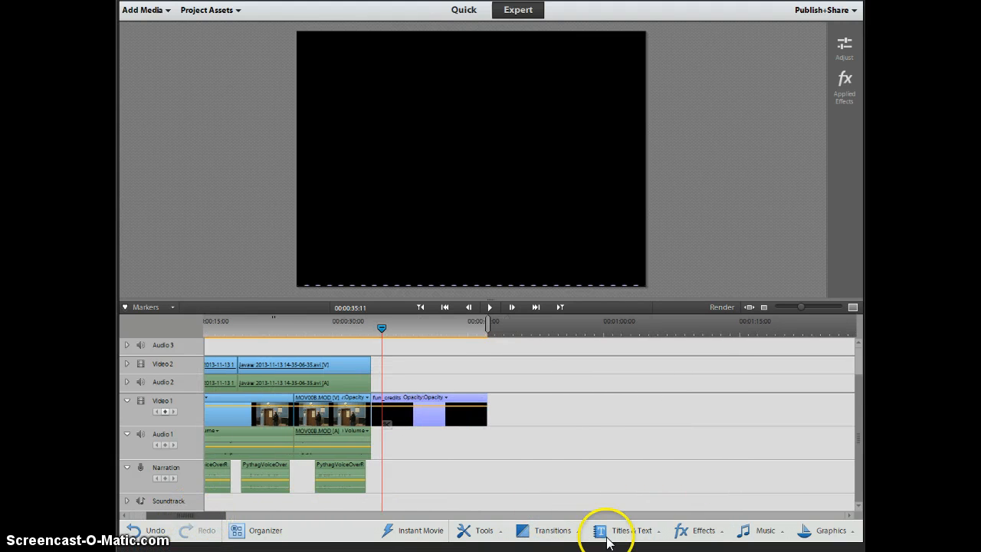
click(552, 530)
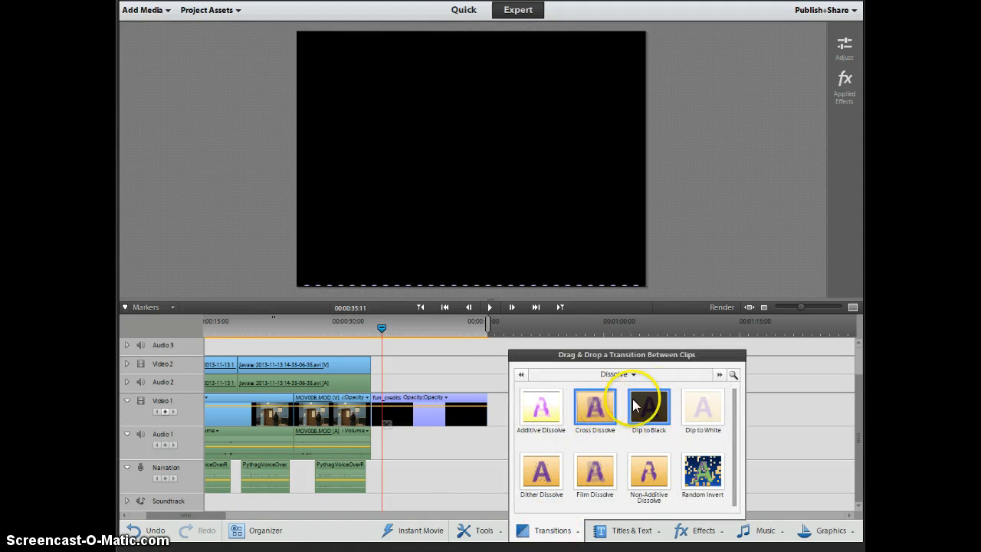
drag(658, 406, 375, 414)
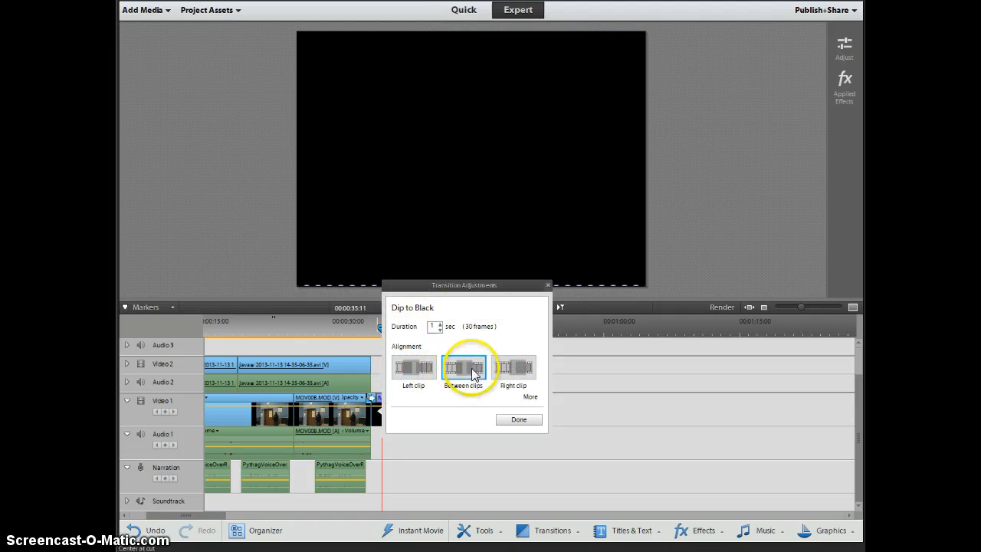
click(529, 420)
Play the video from shortly before the last clip's end through the Dip to Black transition into the credits
drag(372, 327, 347, 331)
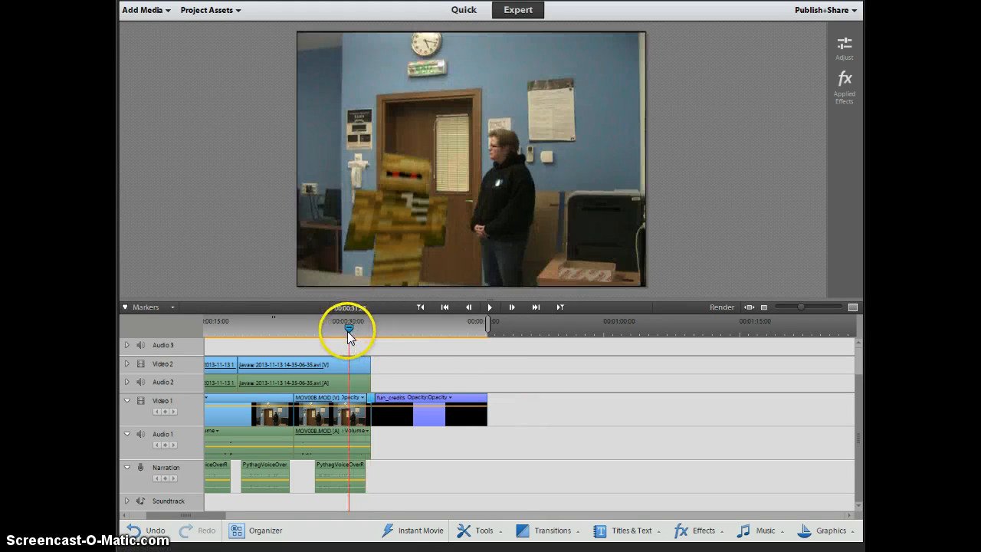
click(490, 308)
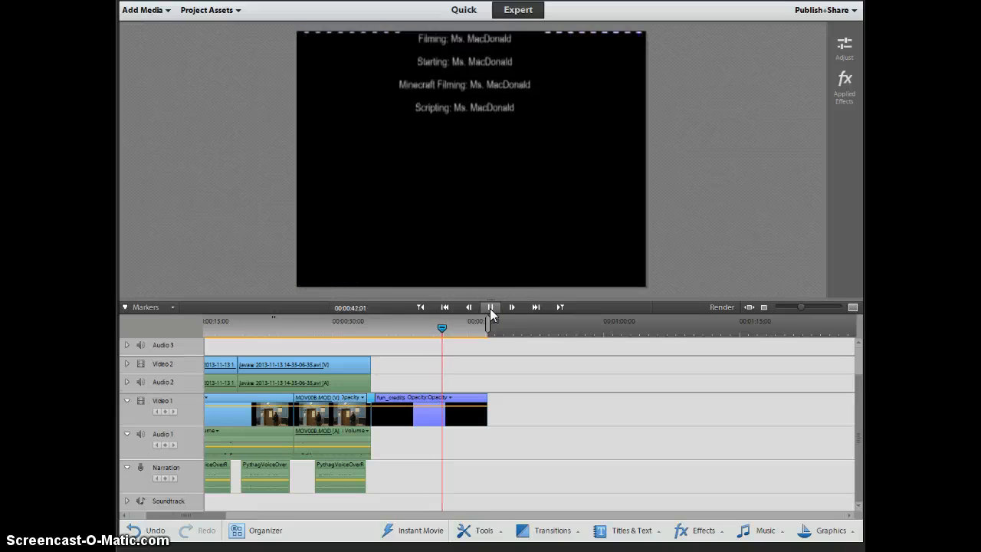
click(490, 307)
Trim the end of the last javaw clip on Video 2 back to the transition's start and preview the ending
click(385, 365)
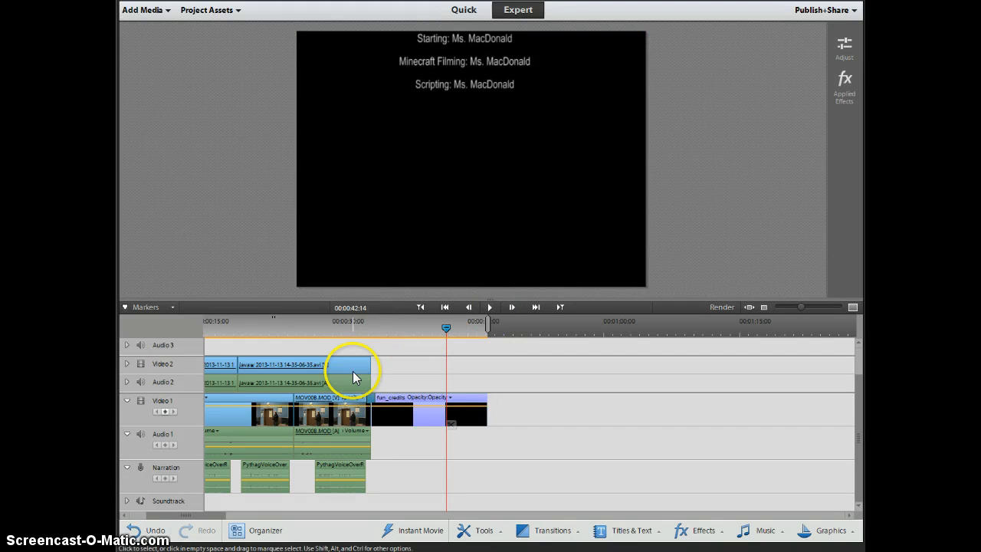
click(353, 375)
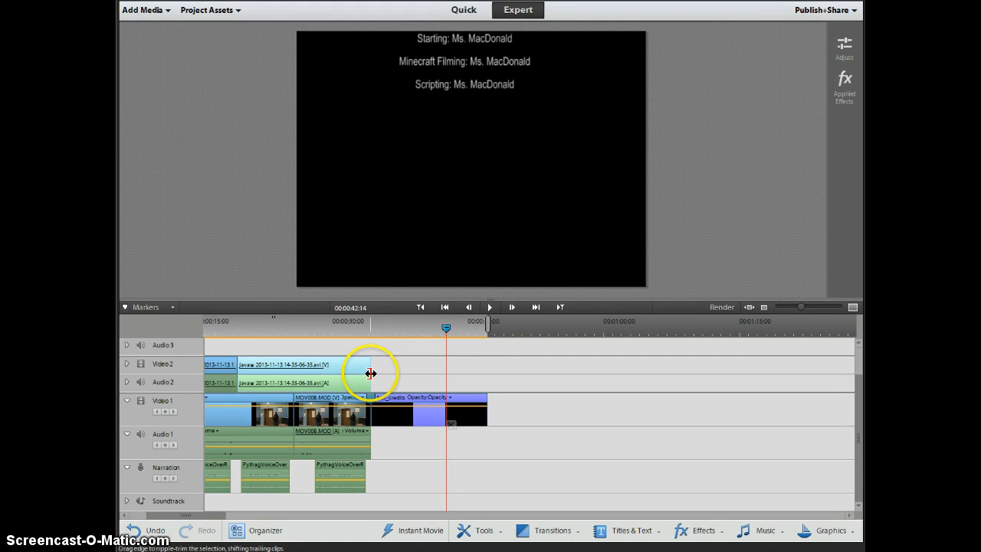
drag(369, 378, 365, 374)
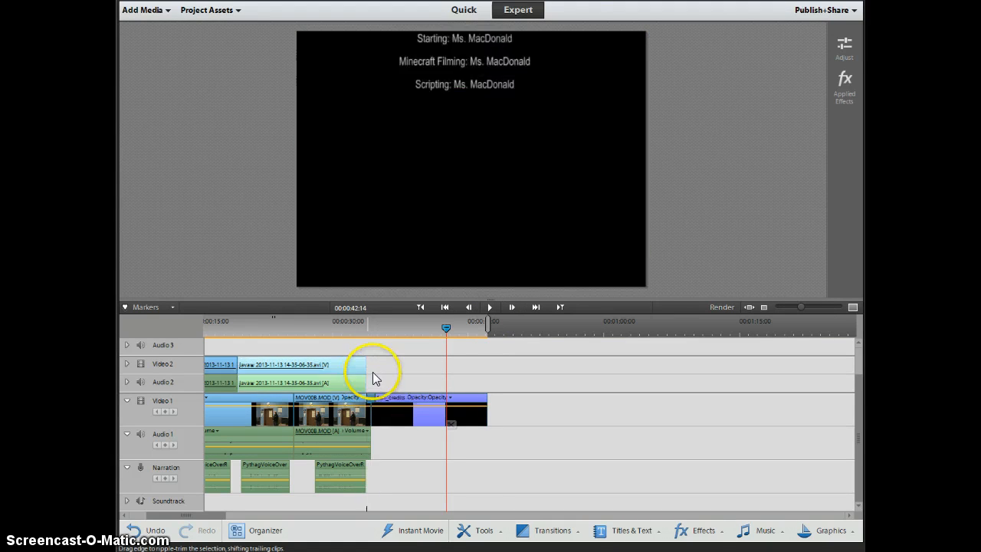
click(346, 320)
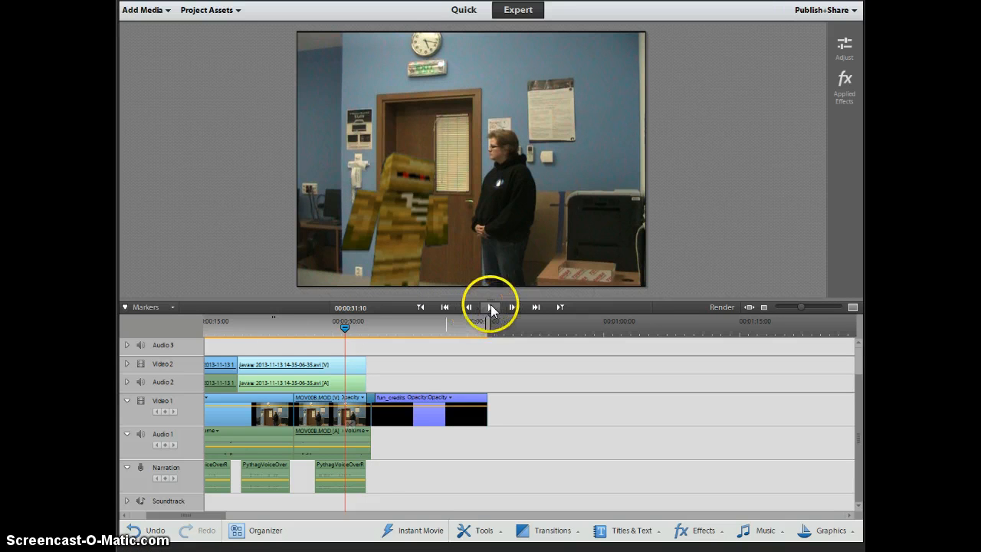
click(490, 307)
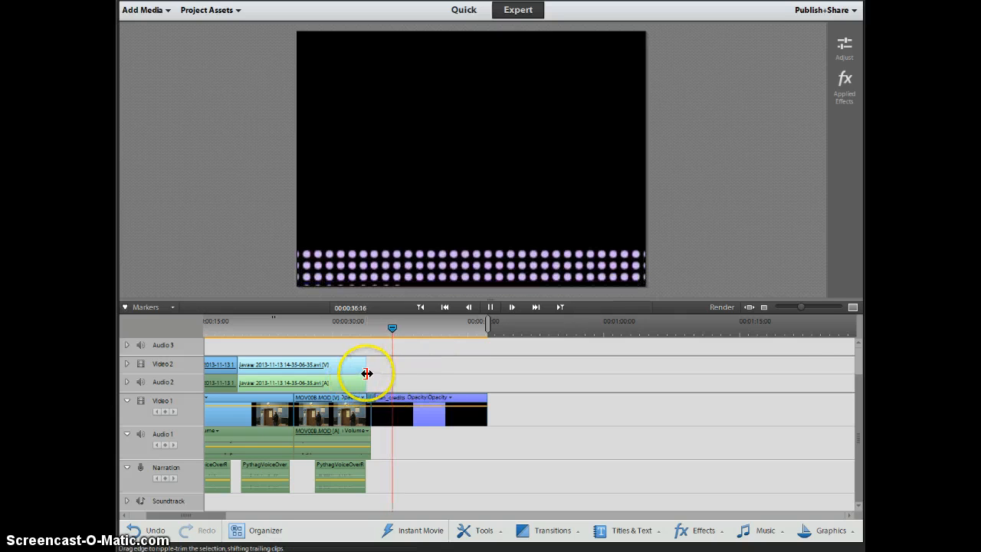
Extend the end of the last javaw clip on Video 2 and Audio 2 by about 9 frames
drag(799, 306, 812, 306)
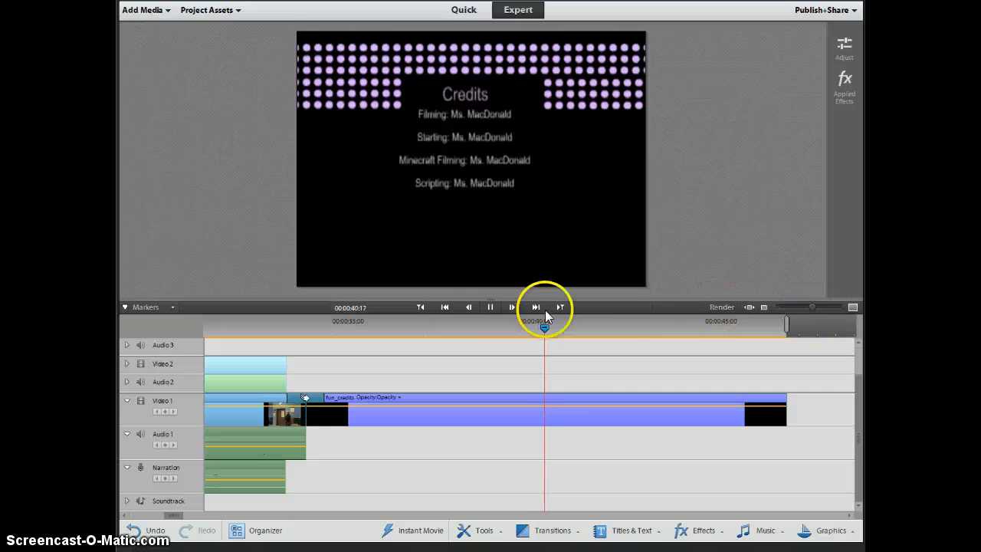
click(489, 307)
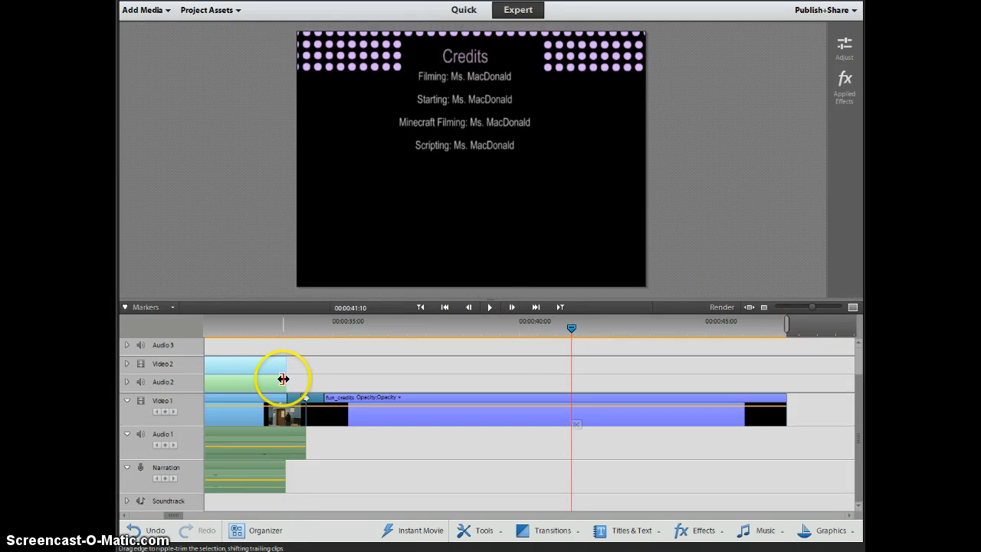
drag(284, 379, 291, 377)
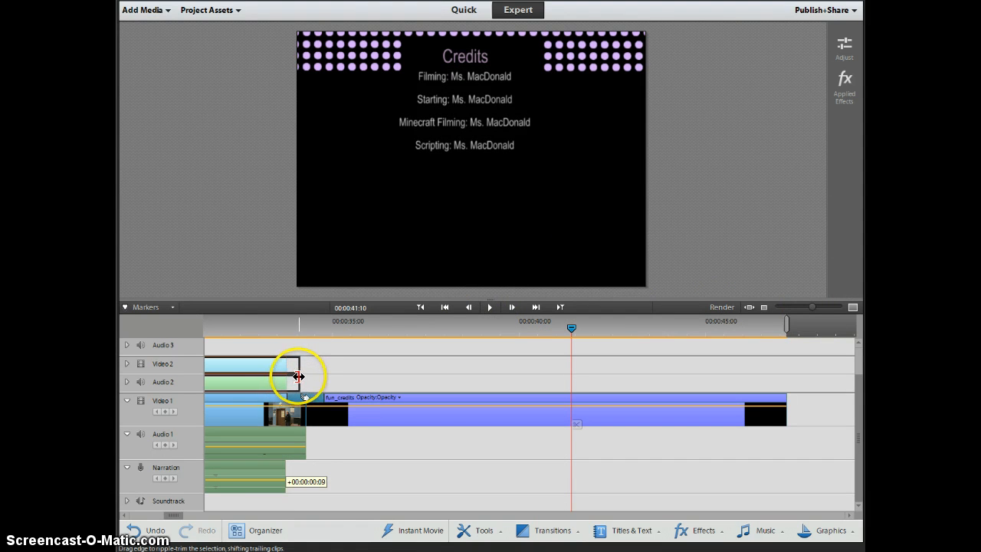
drag(299, 376, 298, 377)
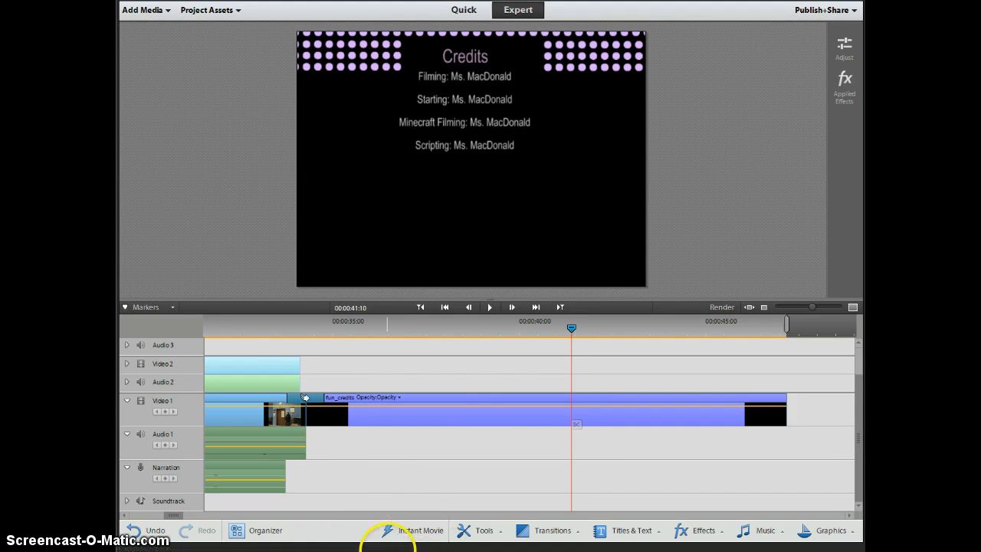
Play from just before the Dip to Black transition to check how the overlay clip fades into the credits
click(277, 330)
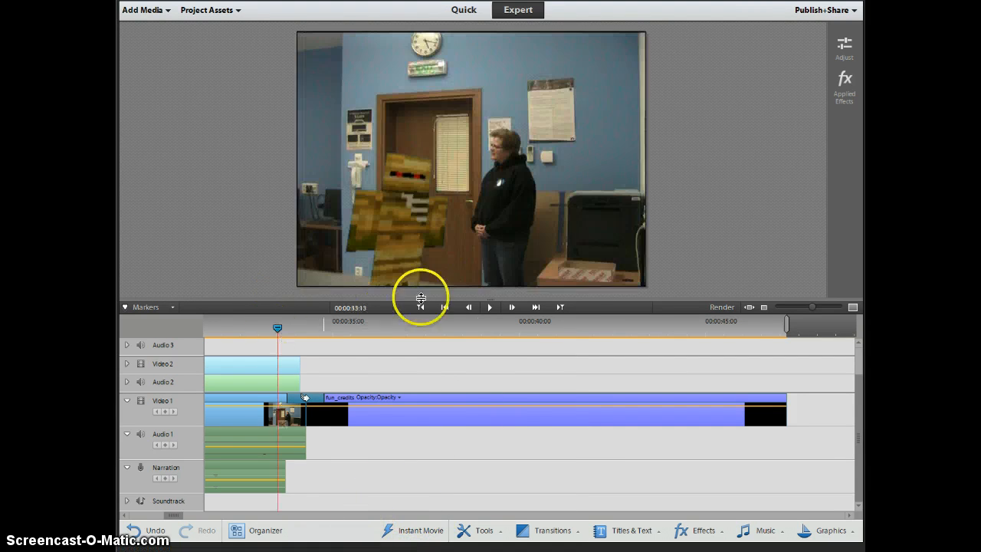
click(489, 306)
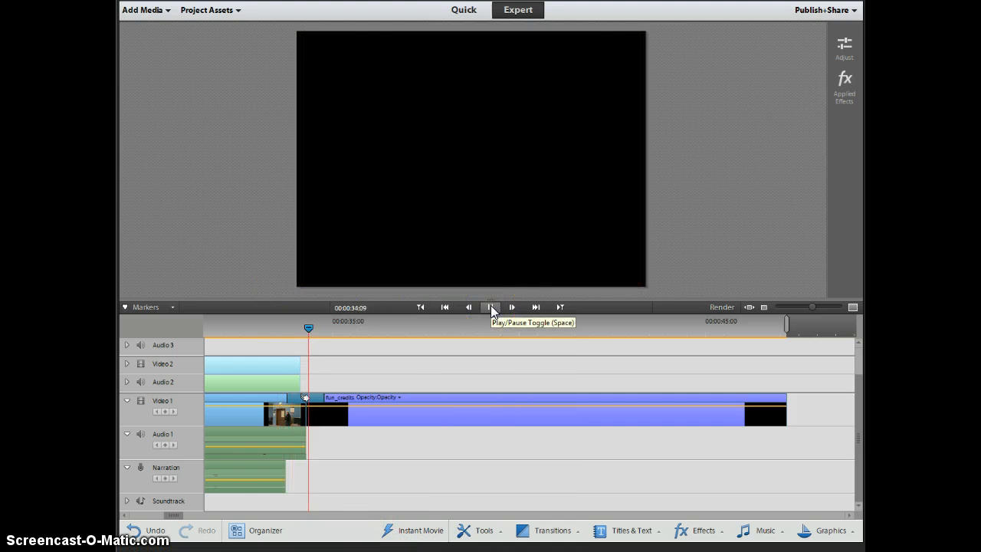
click(490, 306)
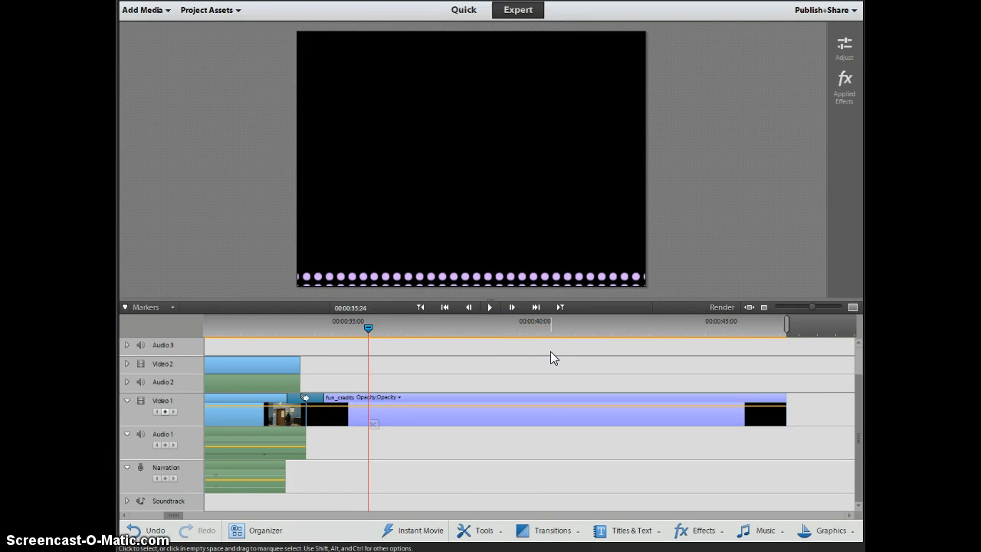
Bring the whole project into view on the timeline, from the opening title to the closing credits
scroll(550, 351, up, 5)
scroll(546, 344, up, 8)
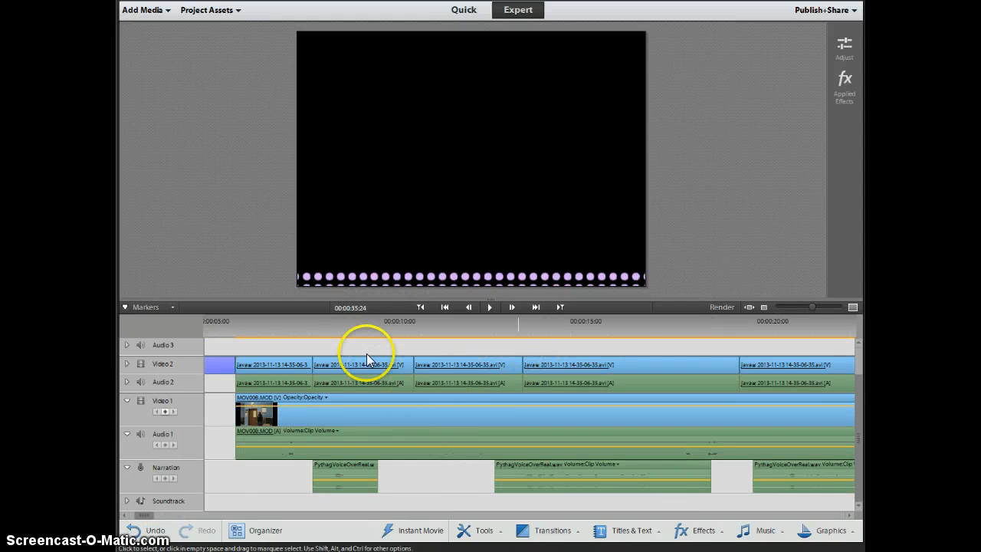
scroll(366, 353, up, 3)
scroll(366, 353, down, 5)
scroll(366, 353, up, 5)
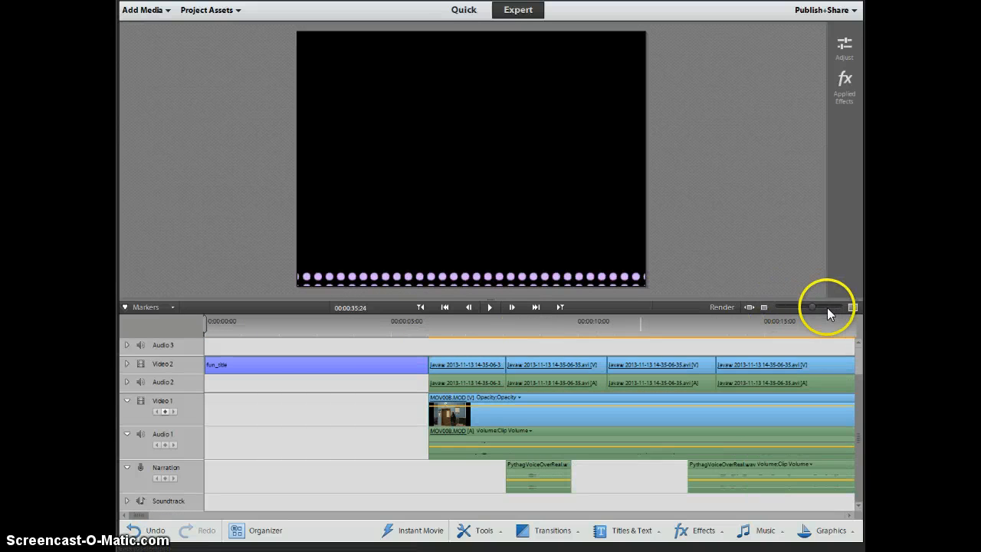
drag(814, 306, 802, 311)
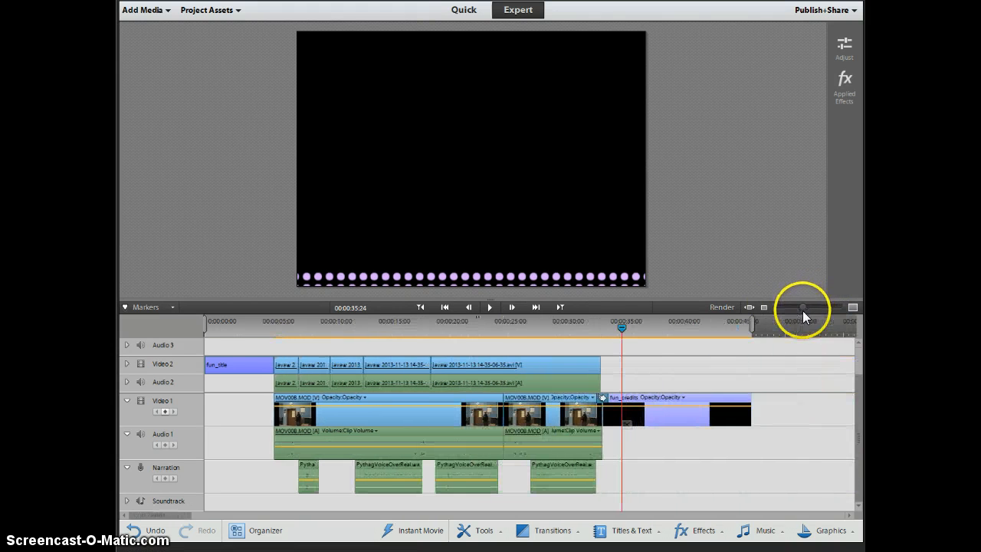